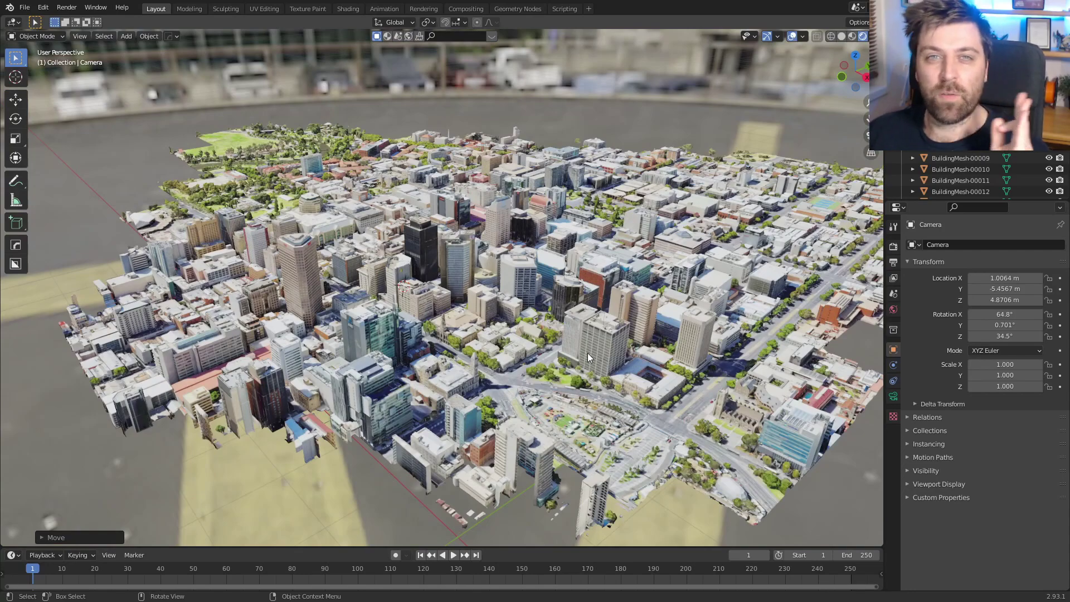
- Orbit the textured Adelaide city model to view it from another side
middle_drag(587, 353, 458, 354)
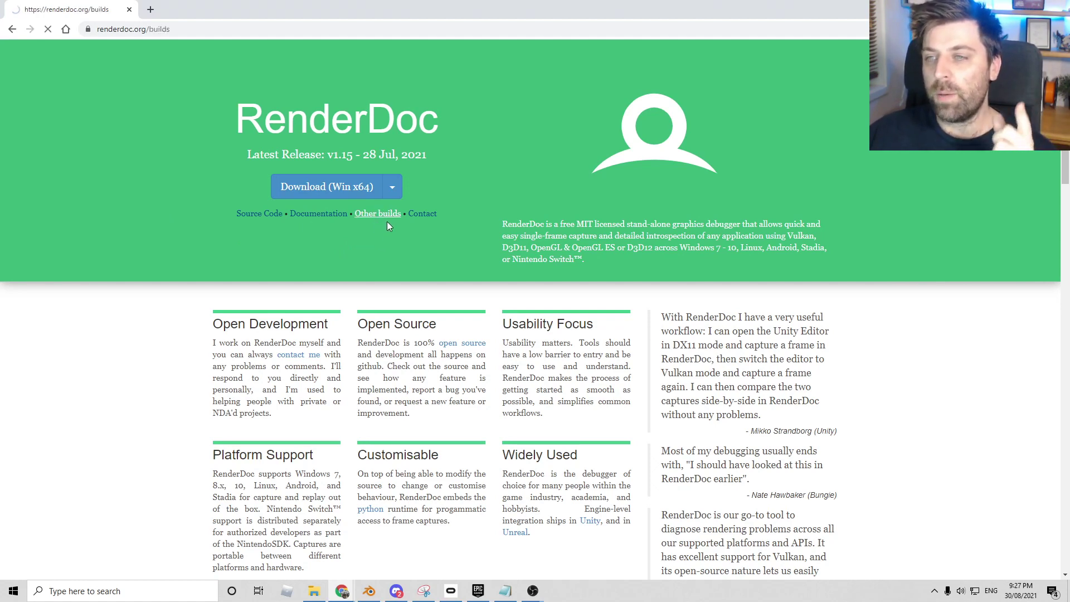
- Scroll the RenderDoc builds page down to the All Stable Builds table
scroll(229, 350, down, 5)
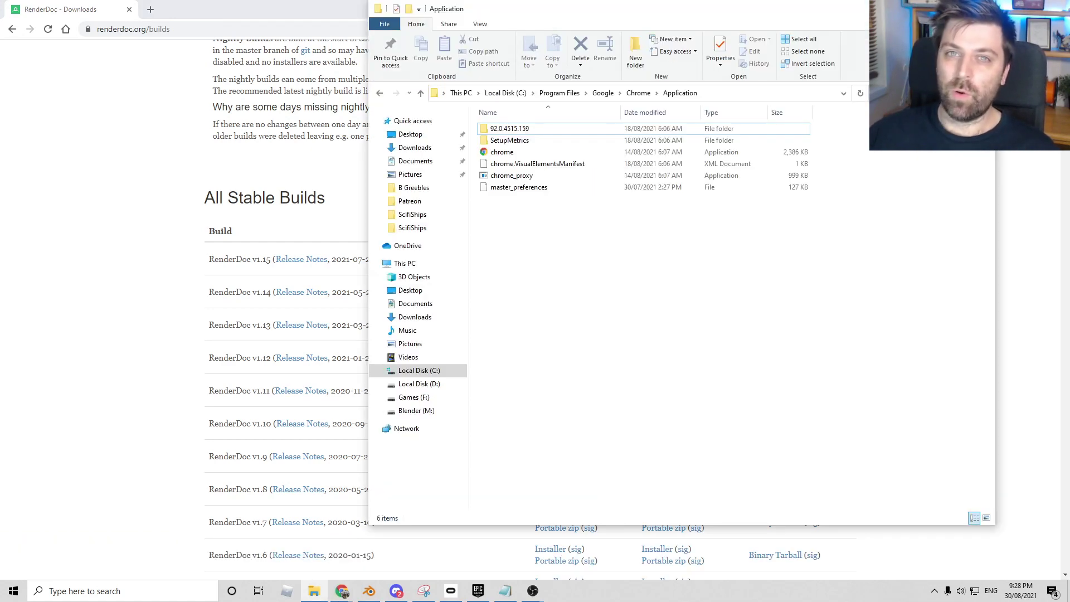
- Send chrome.exe to the Desktop as a shortcut
right_click(537, 156)
click(503, 153)
right_click(506, 153)
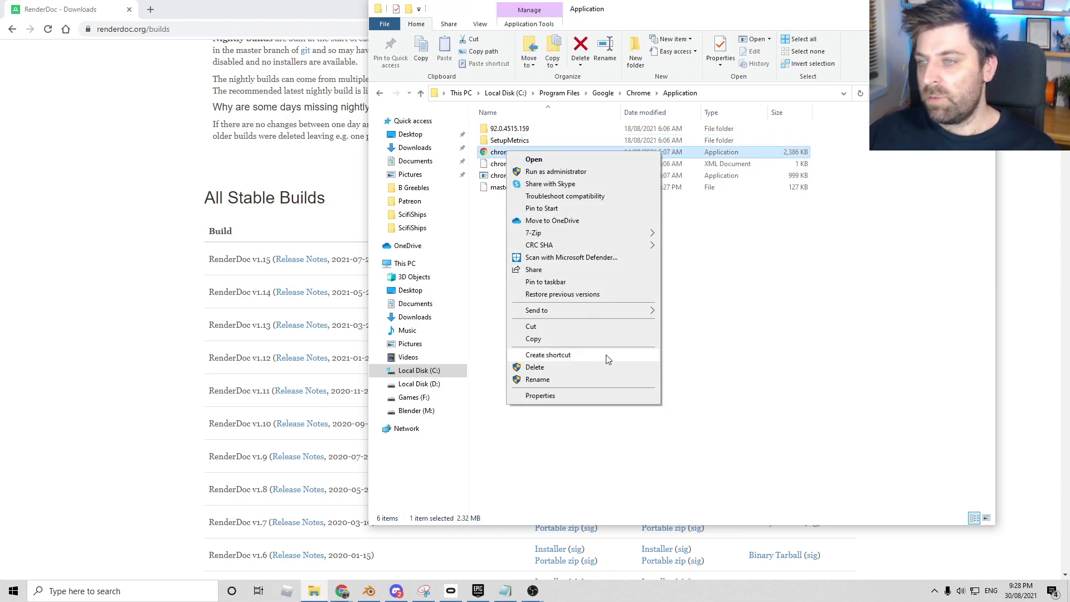
mouse_move(599, 310)
click(716, 337)
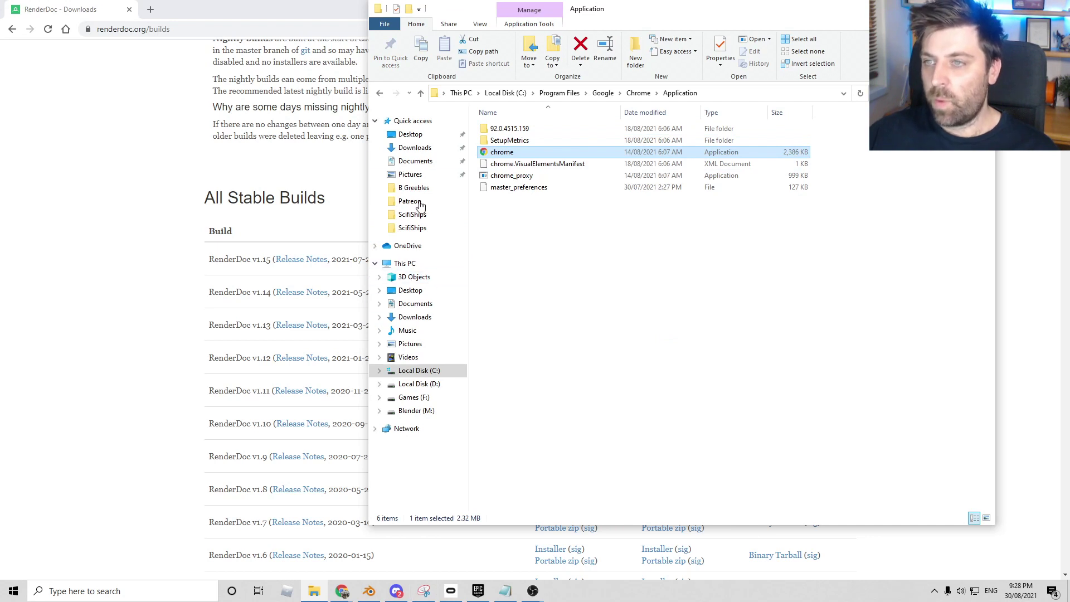
- Open the Desktop folder and bring up the context menu for 'chrome - Shortcut'
click(417, 295)
click(538, 153)
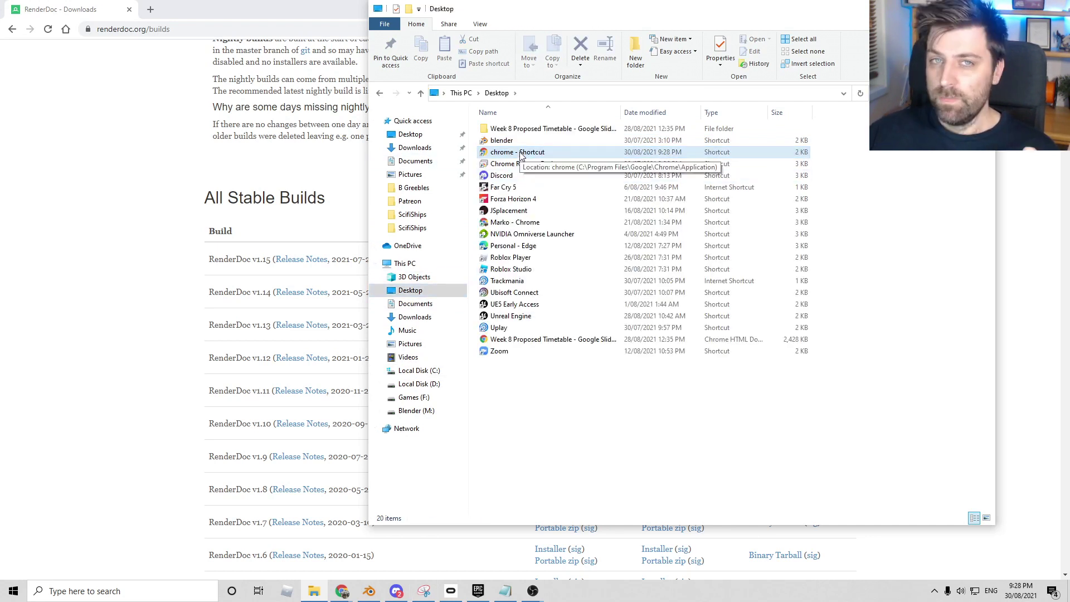
right_click(520, 154)
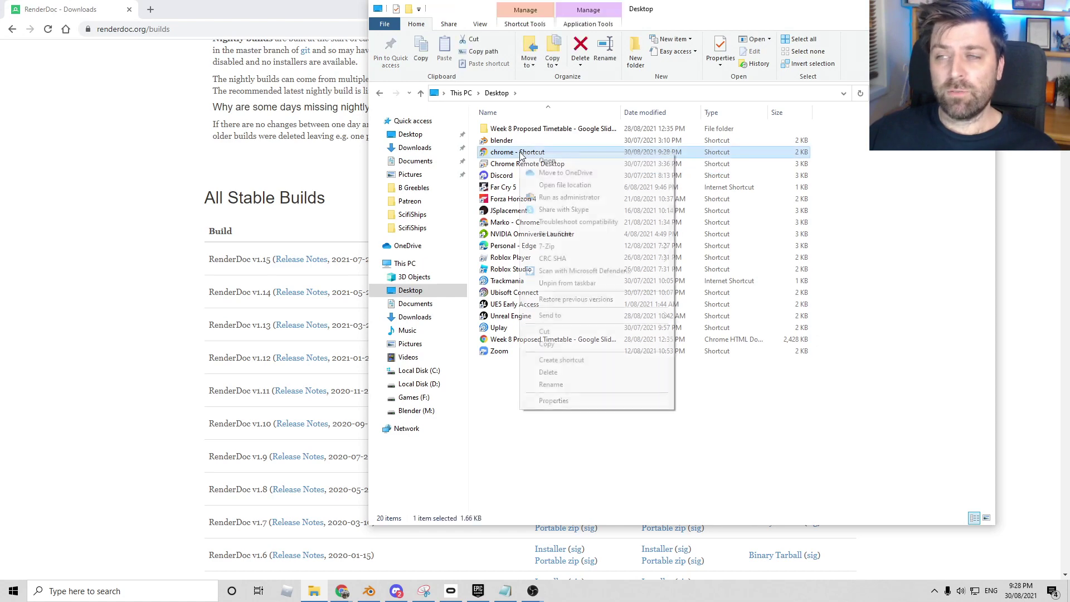
- Replace the shortcut's Target with the cmd /c SET RENDERDOC_HOOK_EGL=0 && START launch command
click(602, 401)
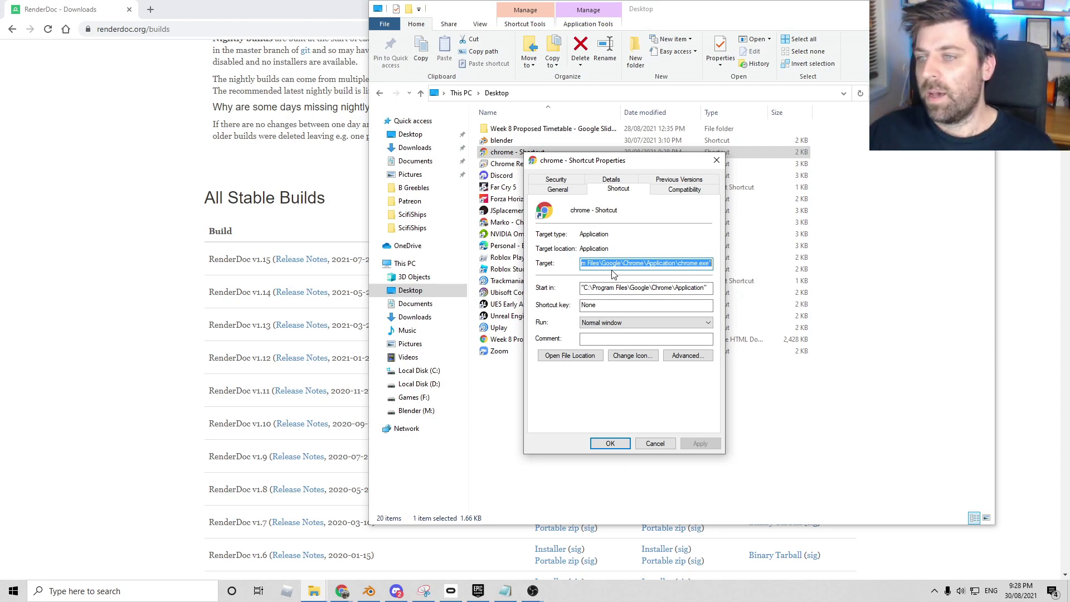
double_click(629, 263)
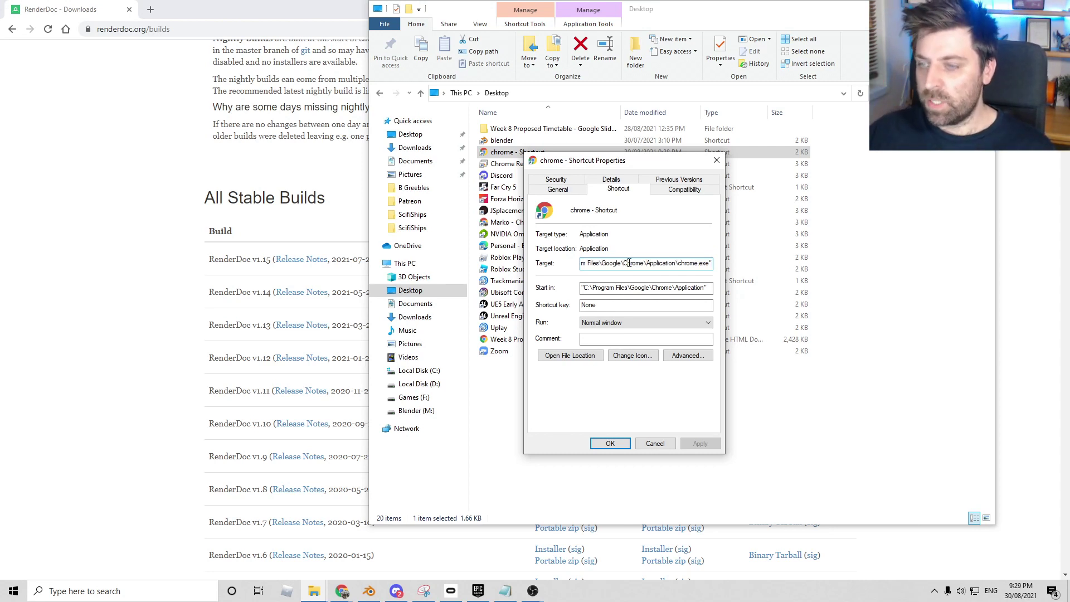
key(ctrl+a)
text("C:\Program Files\Google\Chrome\Application\chrome.exe" --disable-gpu-sandbox --gpu-startup-dialog)
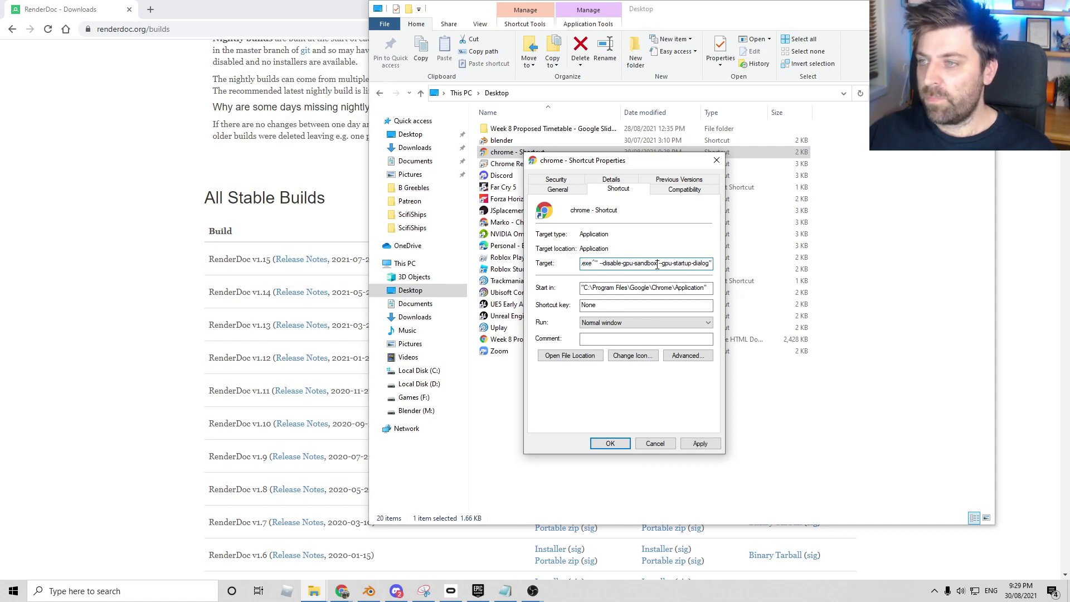
drag(657, 266, 547, 265)
- Correct the Chrome path in the target to Program Files and save the shortcut properties
click(642, 263)
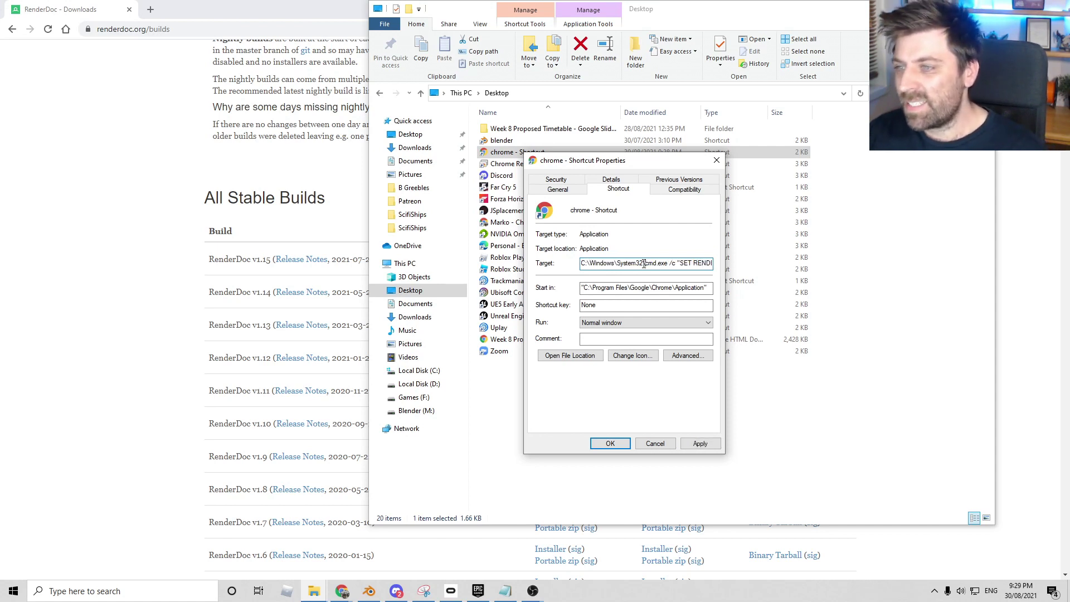
key(Right)
key(Right)
key(Right)
key(Right)
key(Right)
key(Right)
key(Right)
key(Right)
key(Right)
key(Right)
key(Right)
key(Right)
key(Right)
key(Right)
key(Right)
key(Right)
key(Right)
key(Right)
key(Right)
key(Right)
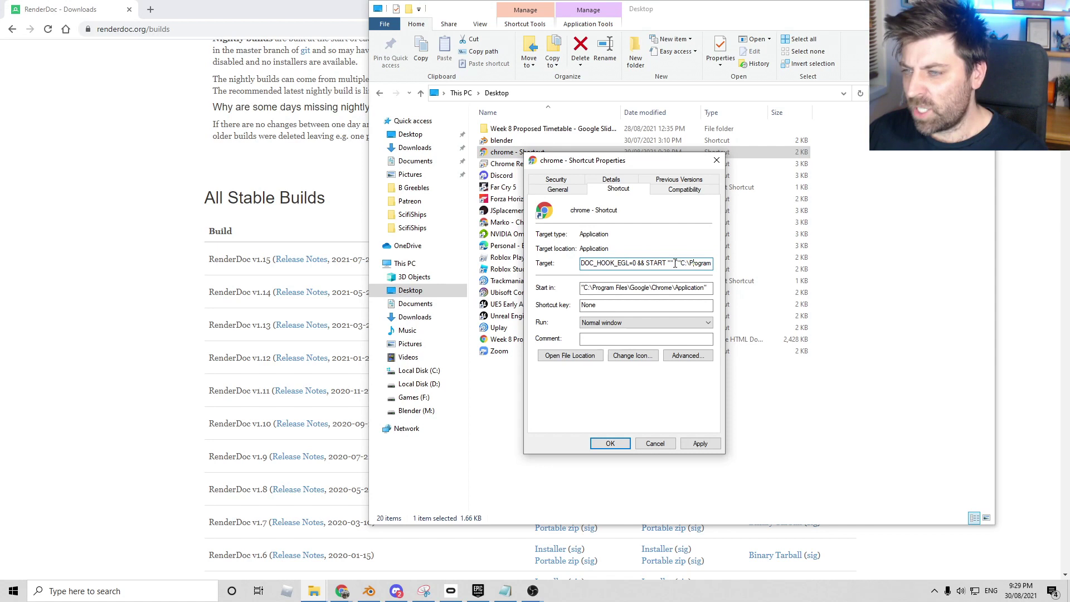
key(Right)
key(Right)
key(Right)
key(Right)
key(Right)
key(Right)
key(Right)
key(Right)
key(Right)
key(Right)
key(Right)
key(Right)
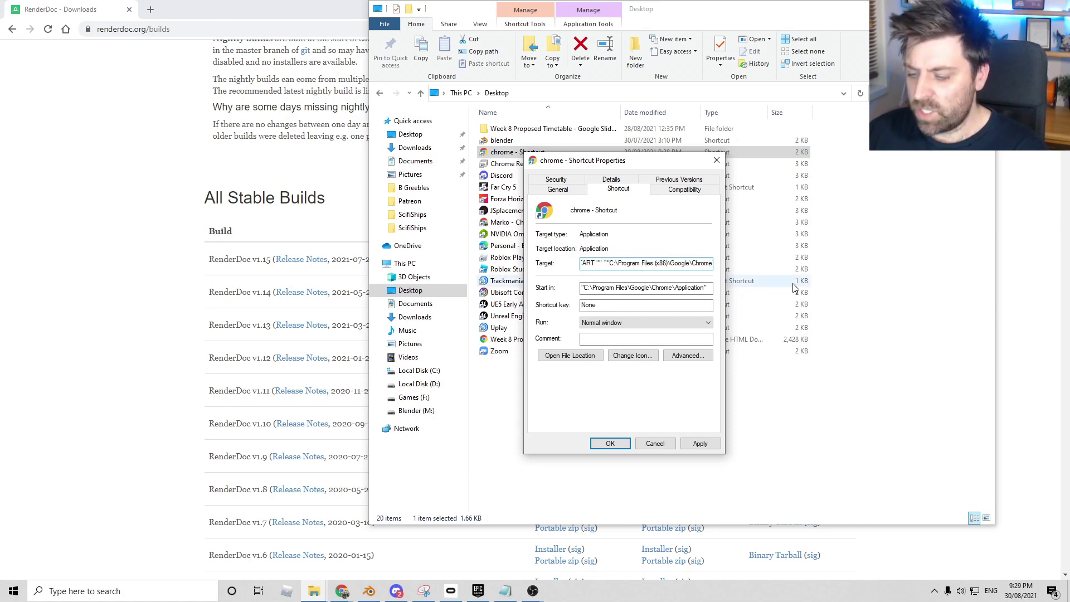
key(Right)
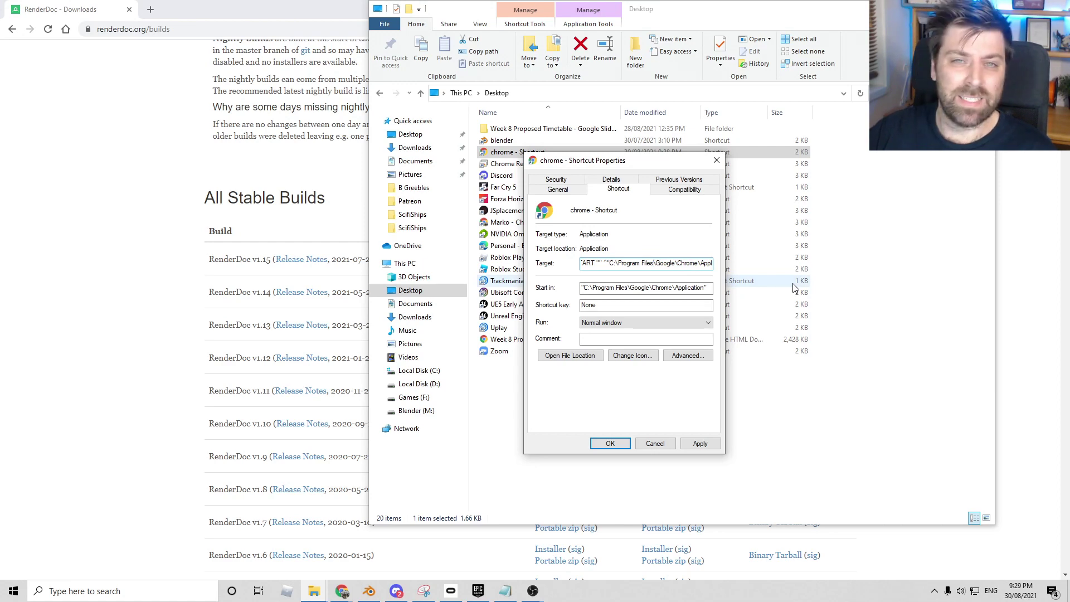
click(700, 444)
click(610, 443)
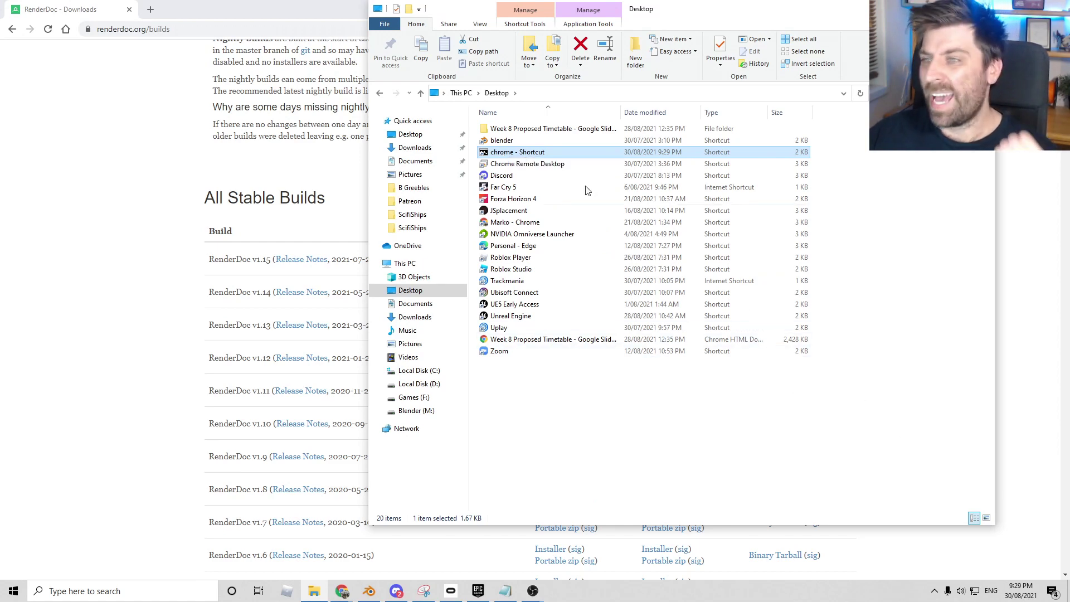
ctrl+scroll(577, 234, down, 2)
click(13, 591)
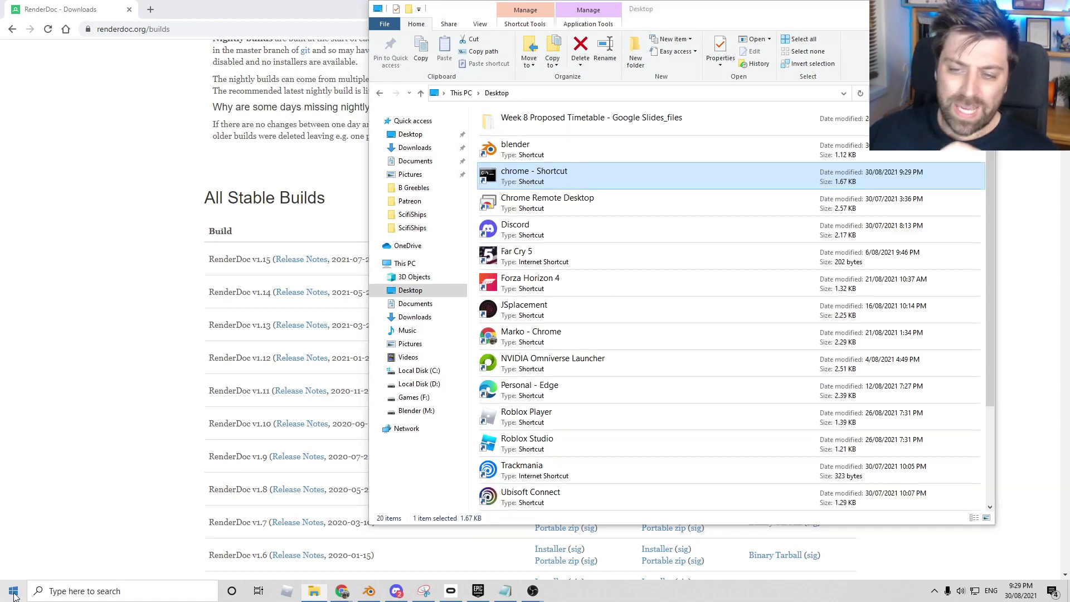
- Launch RenderDoc and open File > Inject into Process
click(82, 261)
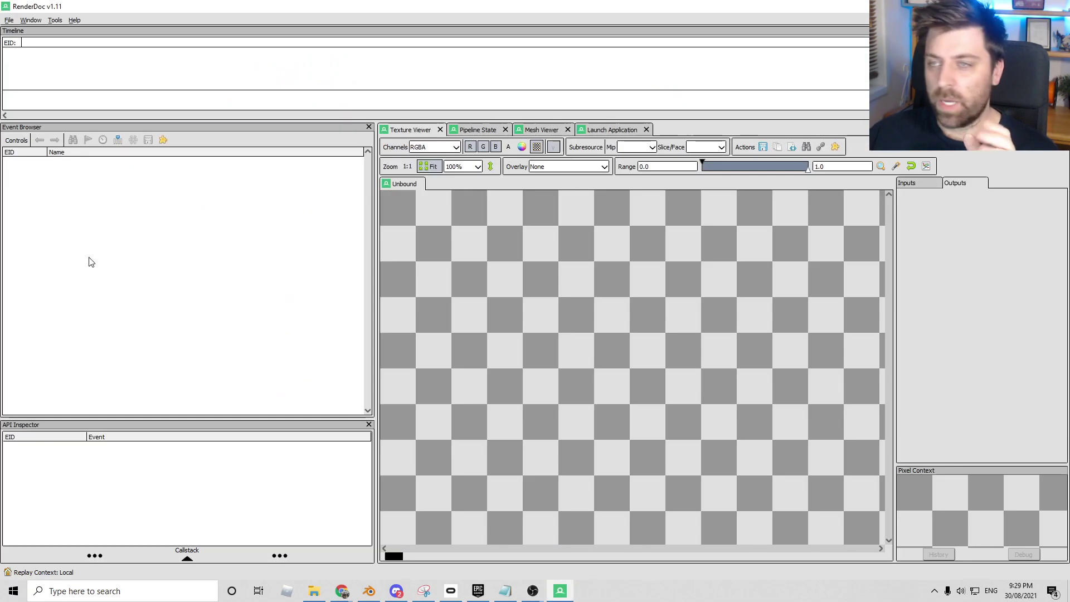
click(9, 20)
click(30, 53)
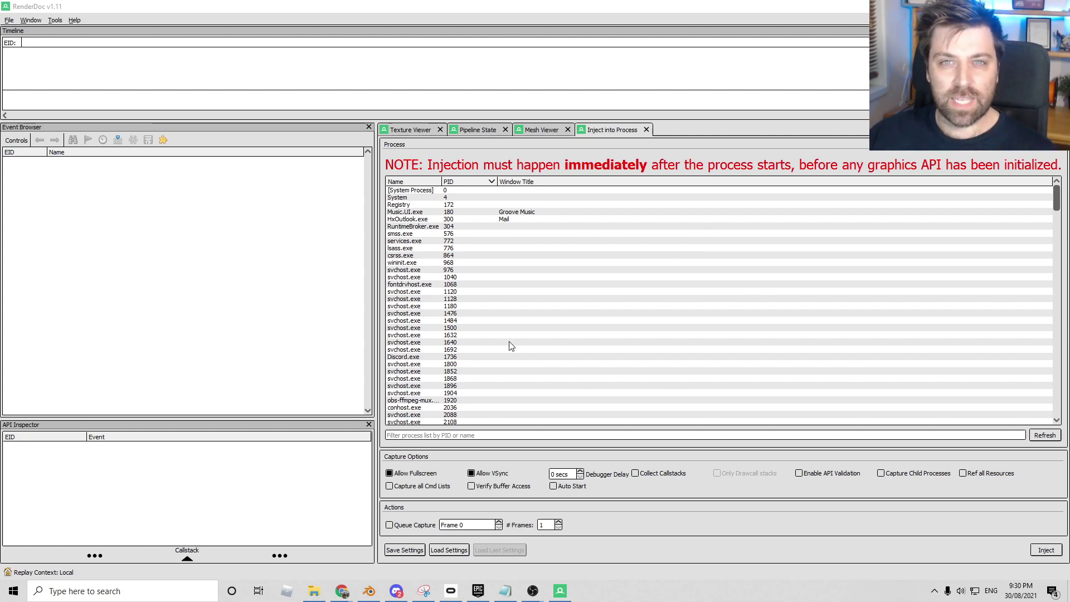
- Close all Chrome windows and relaunch Chrome from the modified Desktop shortcut
right_click(341, 590)
click(336, 569)
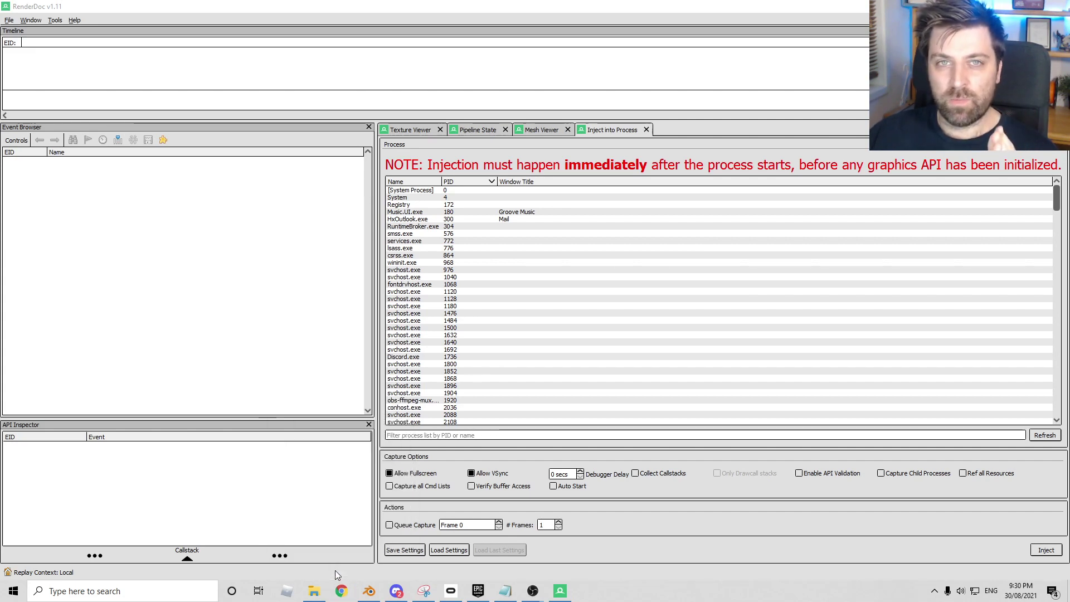
click(314, 592)
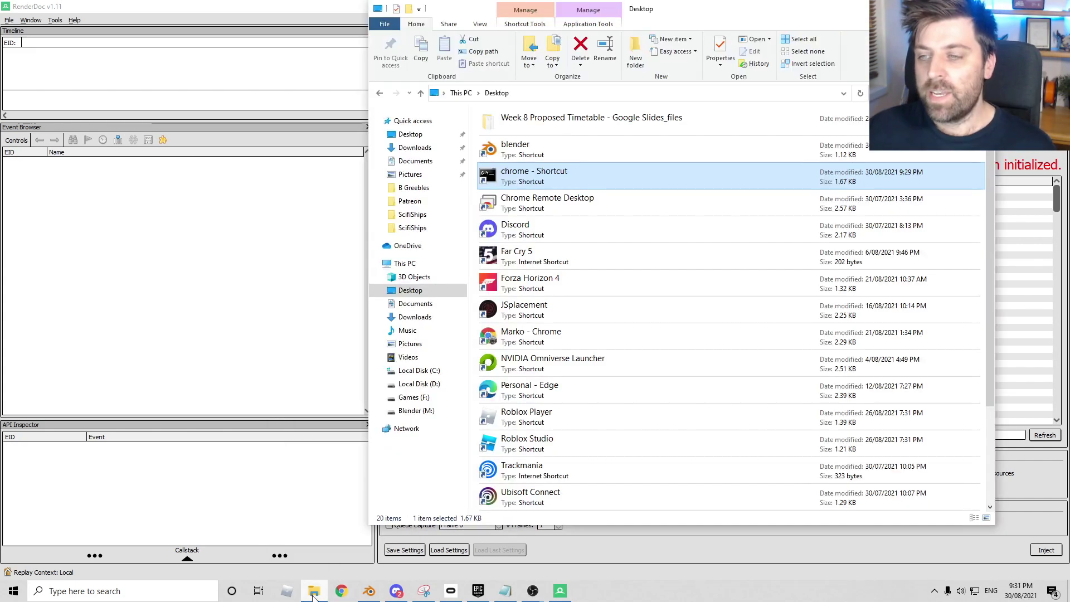
double_click(562, 184)
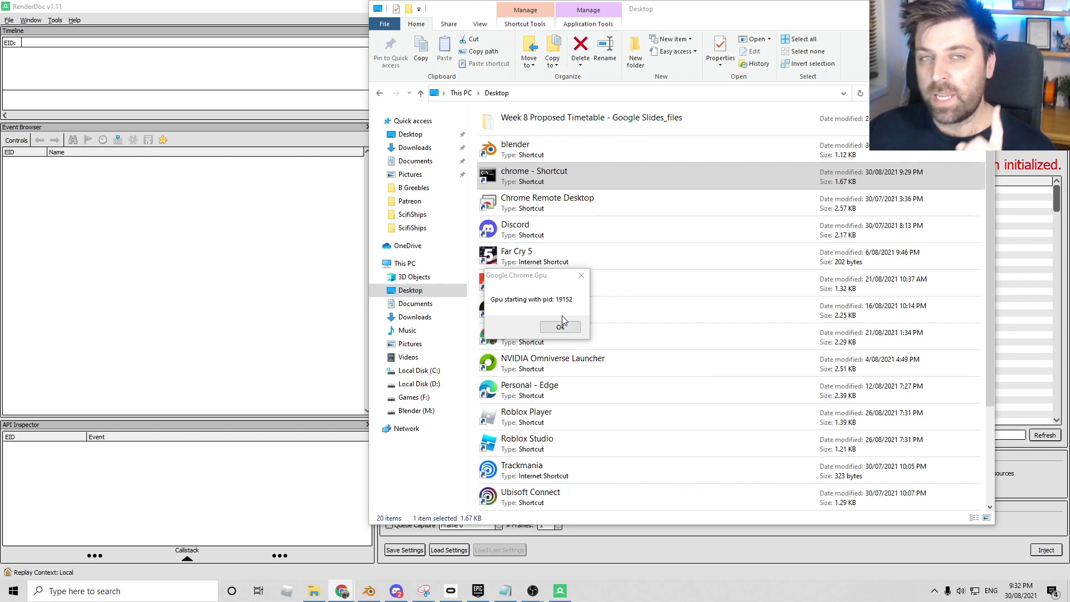
- Inject RenderDoc into chrome.exe GPU process 19152 and dismiss the Gpu startup dialog with OK
click(560, 326)
click(306, 269)
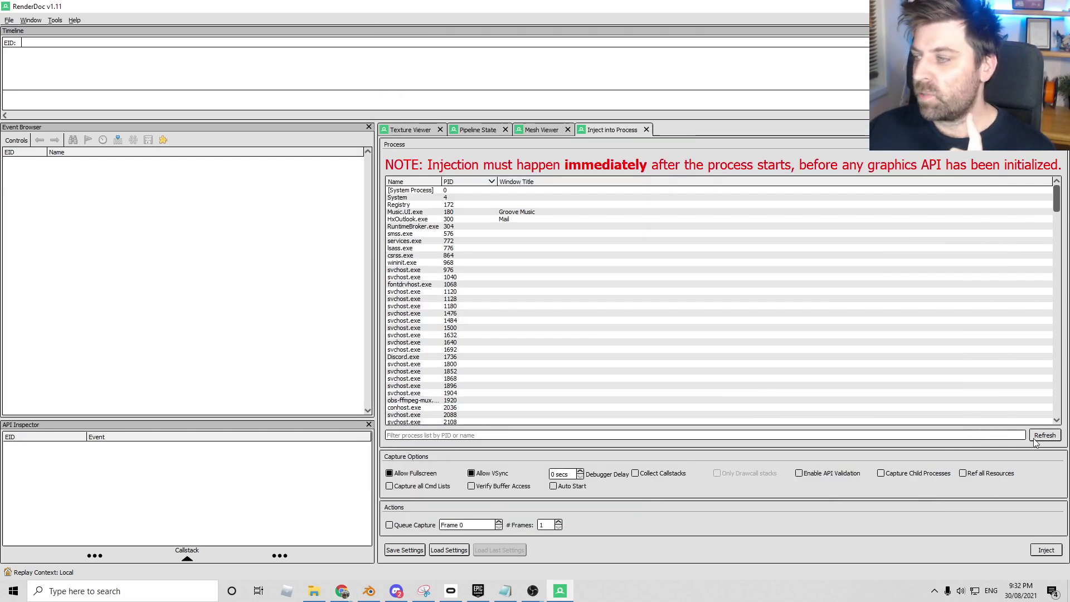
scroll(477, 326, down, 20)
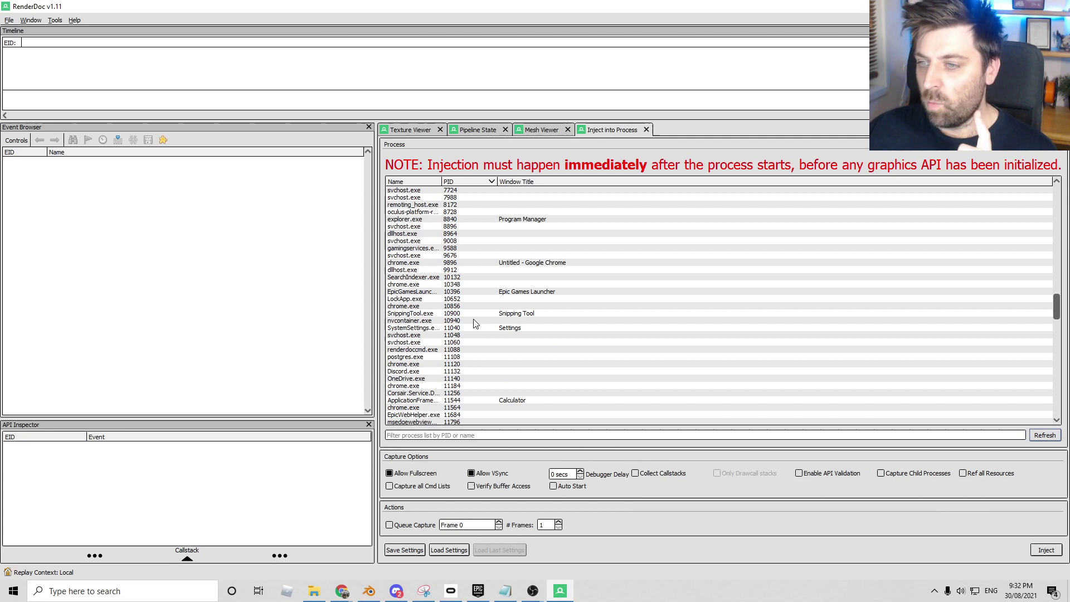
scroll(476, 322, down, 20)
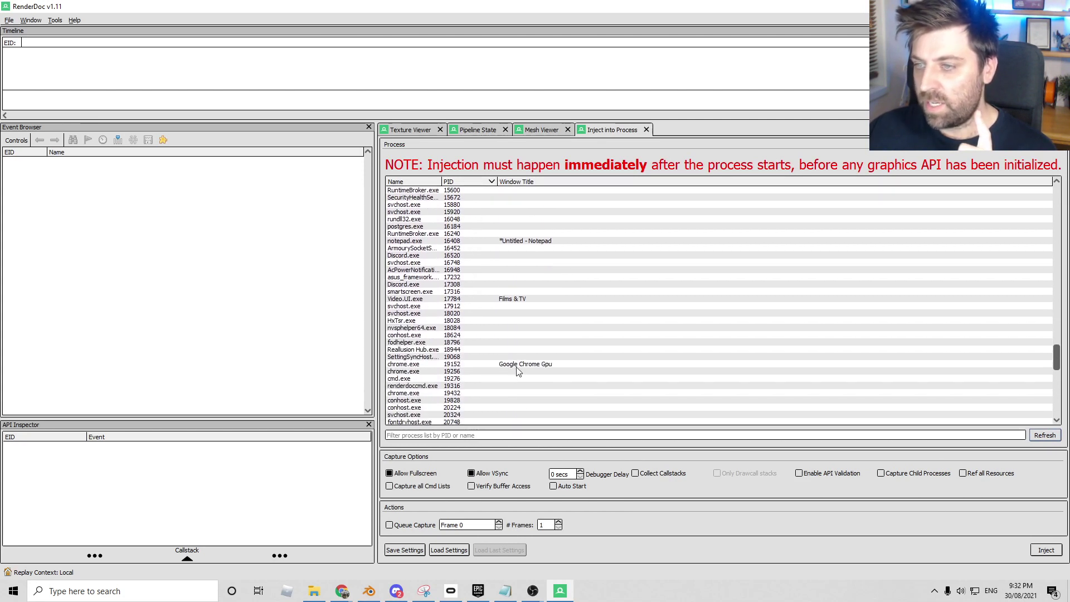
click(517, 367)
double_click(527, 363)
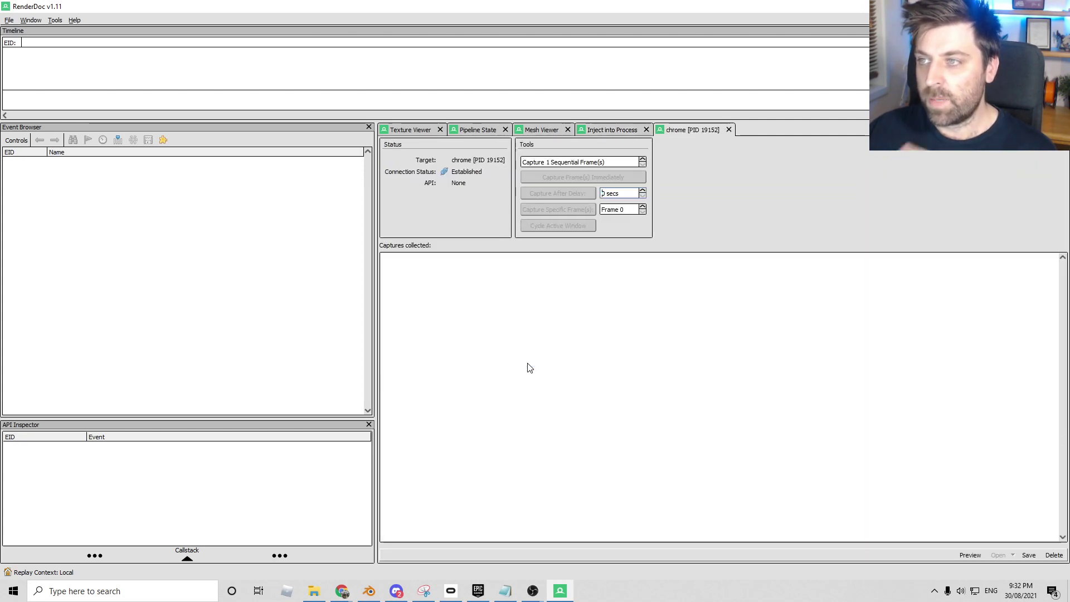
mouse_move(342, 590)
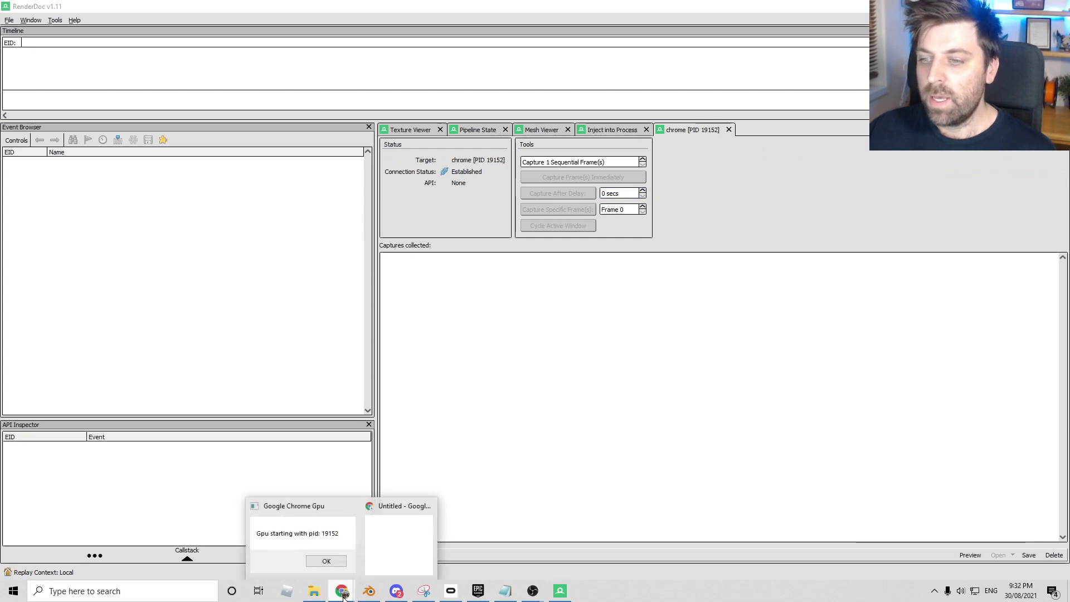
click(349, 538)
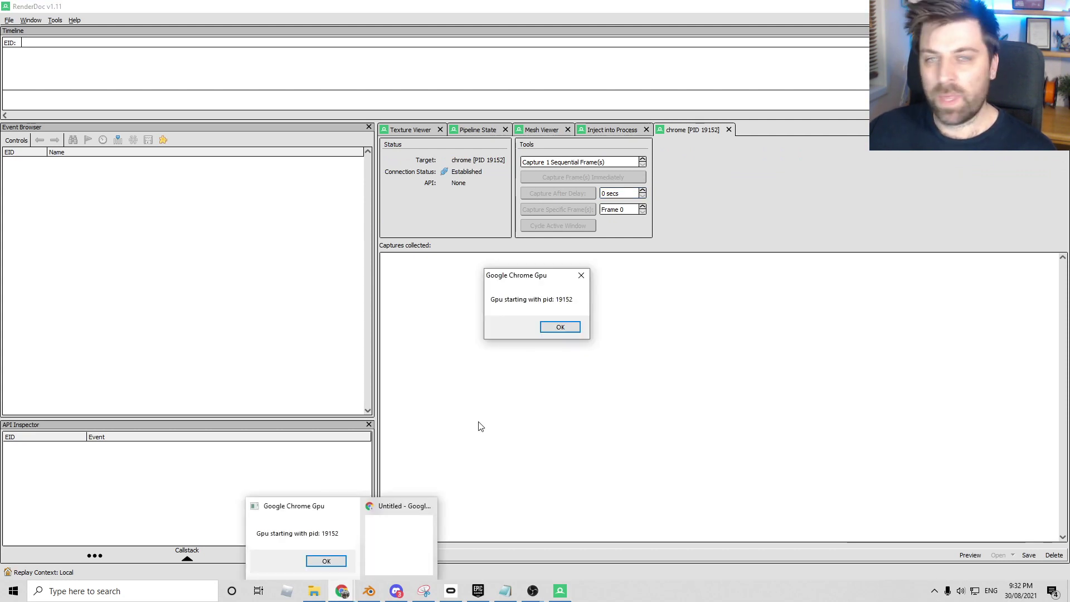
click(560, 328)
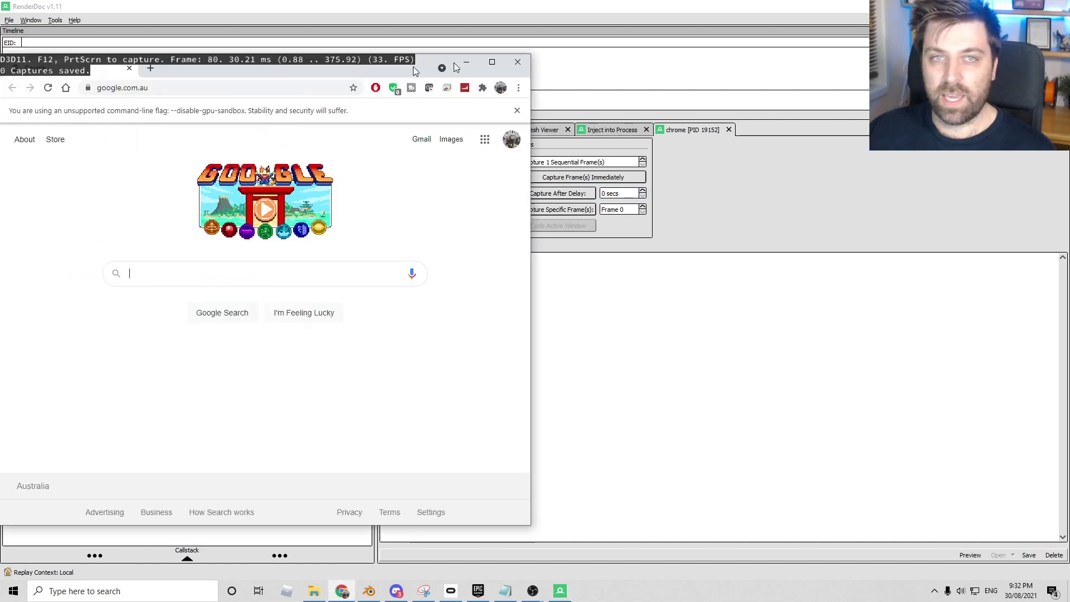
- Load google.com/maps in the new Chrome window and maximize it
drag(413, 66, 646, 52)
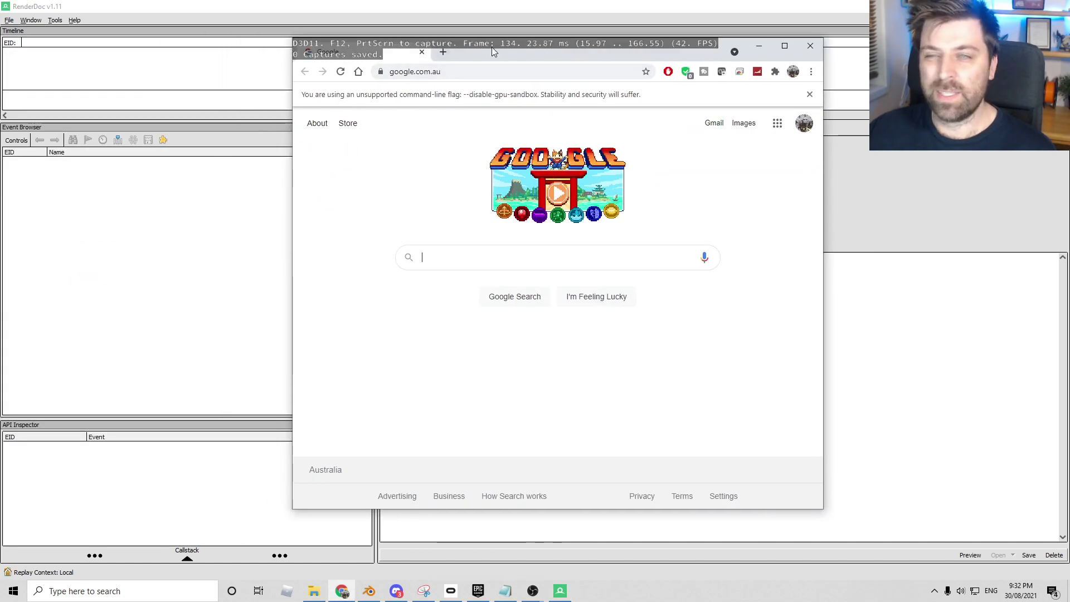
click(478, 71)
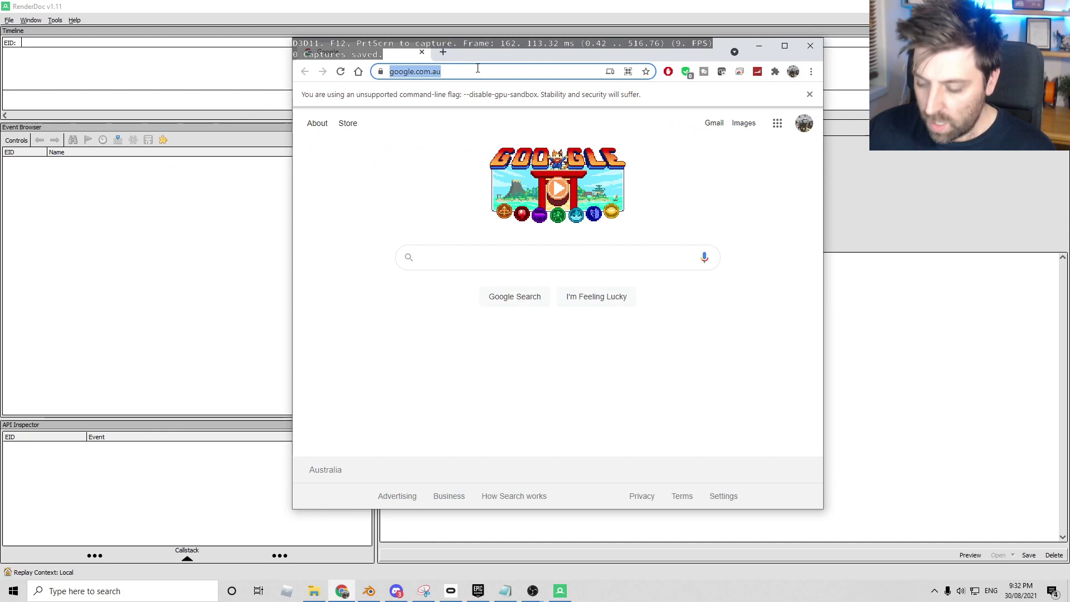
text(meet)
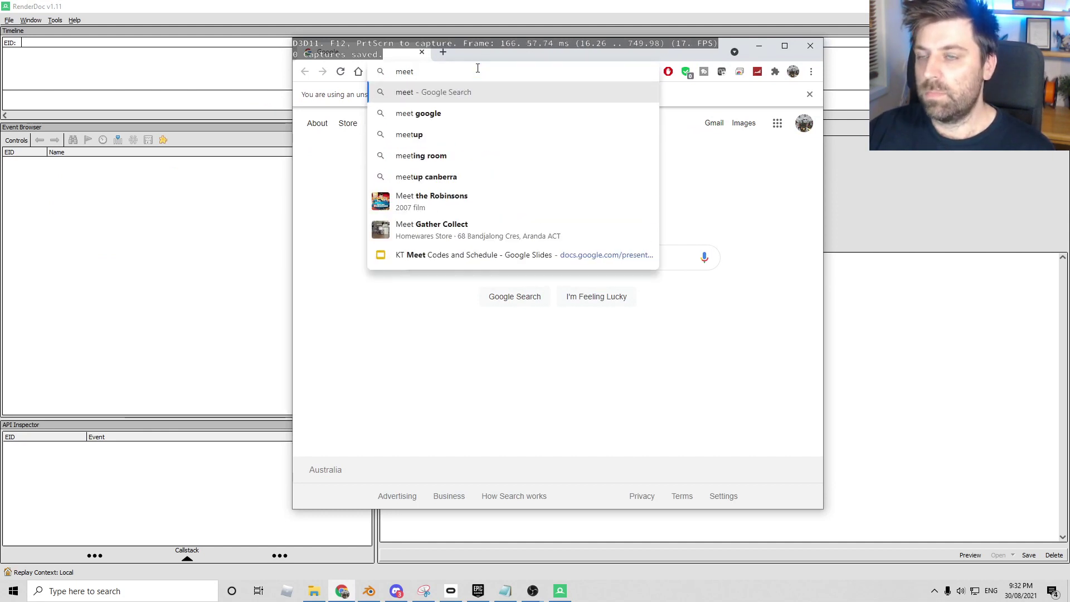
key(BackSpace)
key(BackSpace)
key(BackSpace)
key(BackSpace)
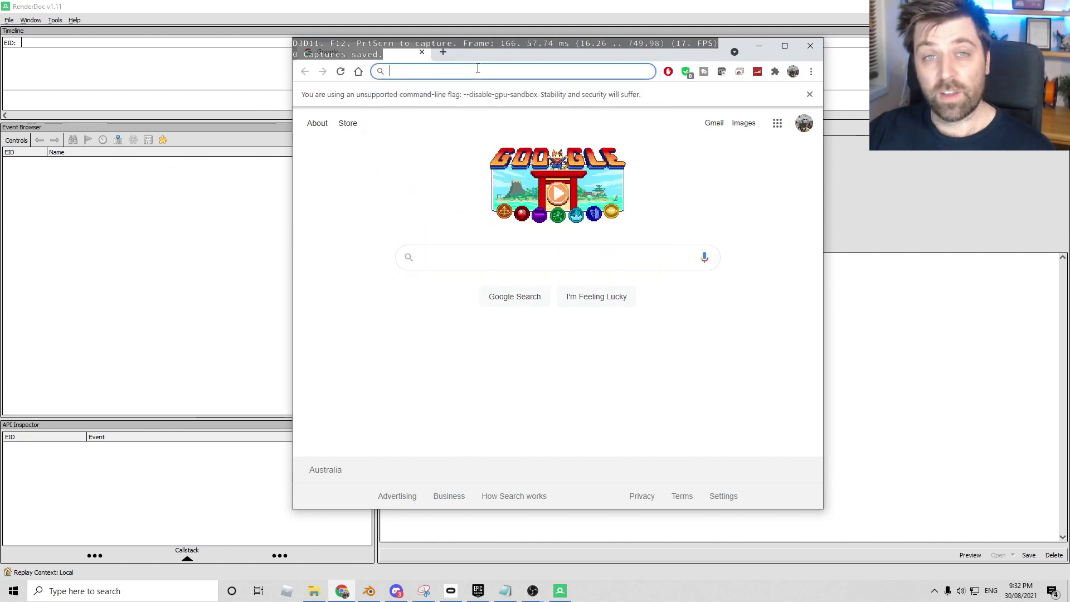
text(map)
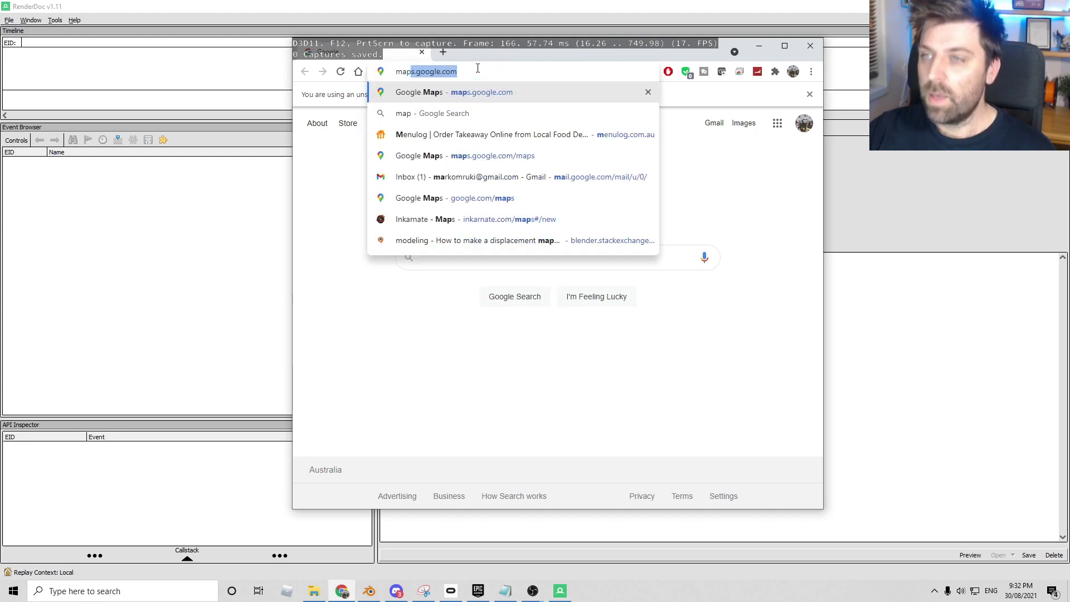
text(s)
key(Return)
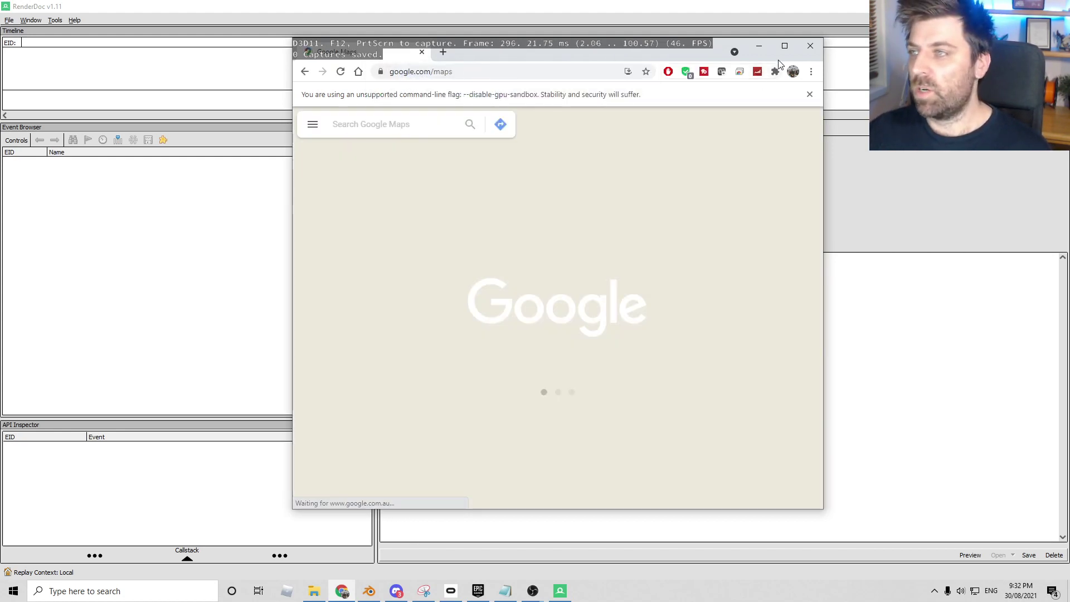
click(784, 47)
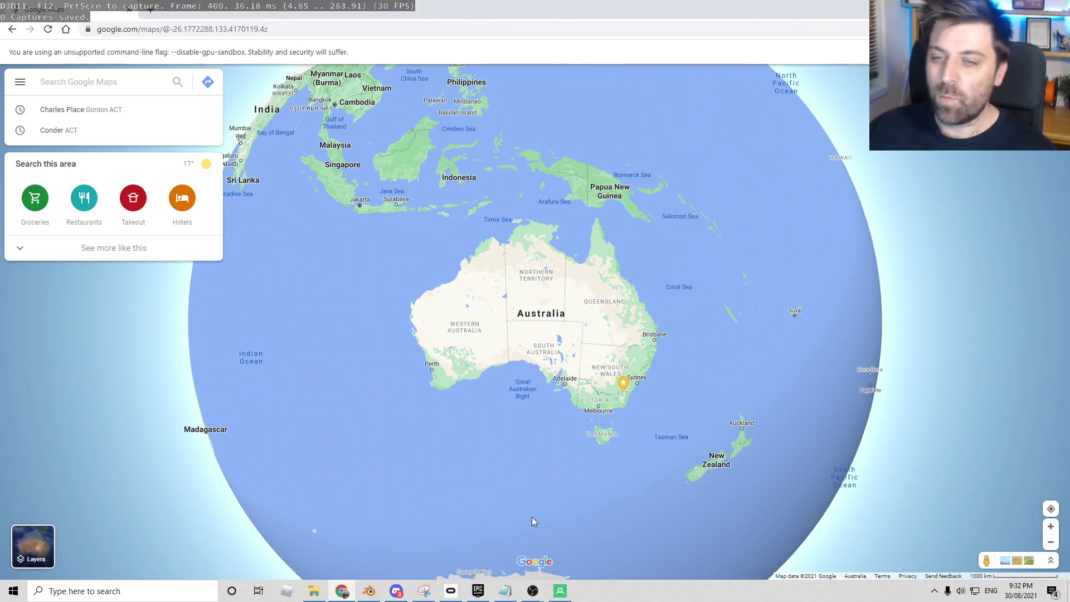
- Switch Google Maps to satellite imagery and zoom in toward Adelaide
click(39, 560)
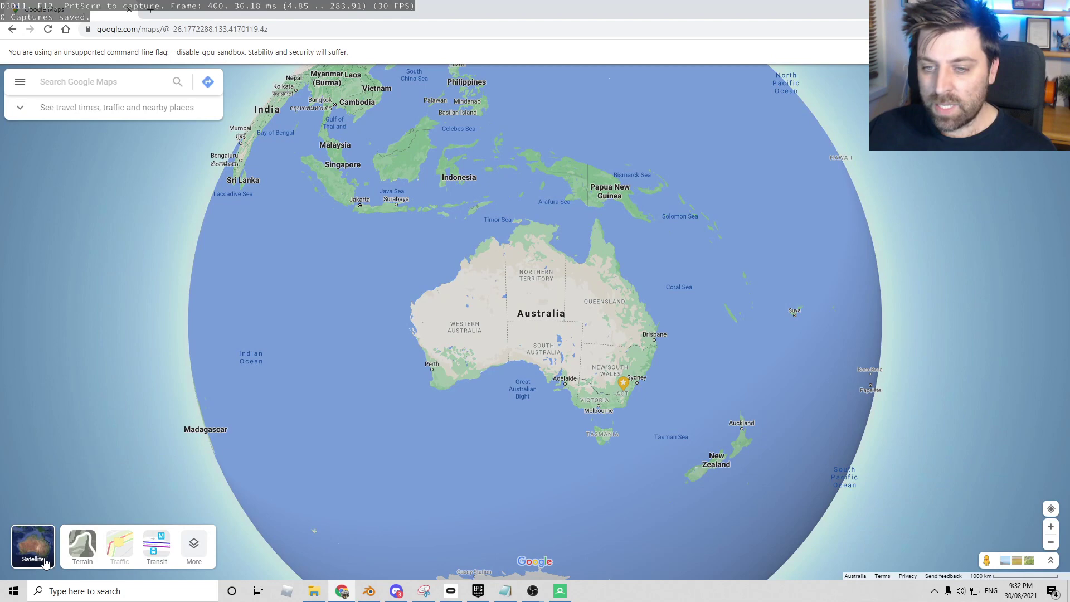
click(195, 544)
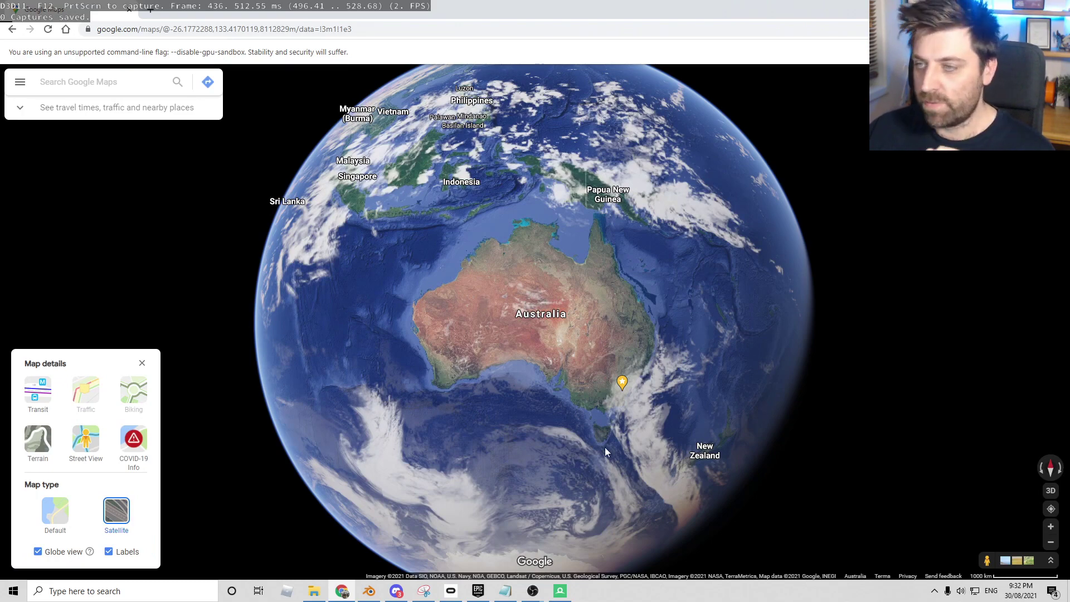
scroll(606, 451, up, 3)
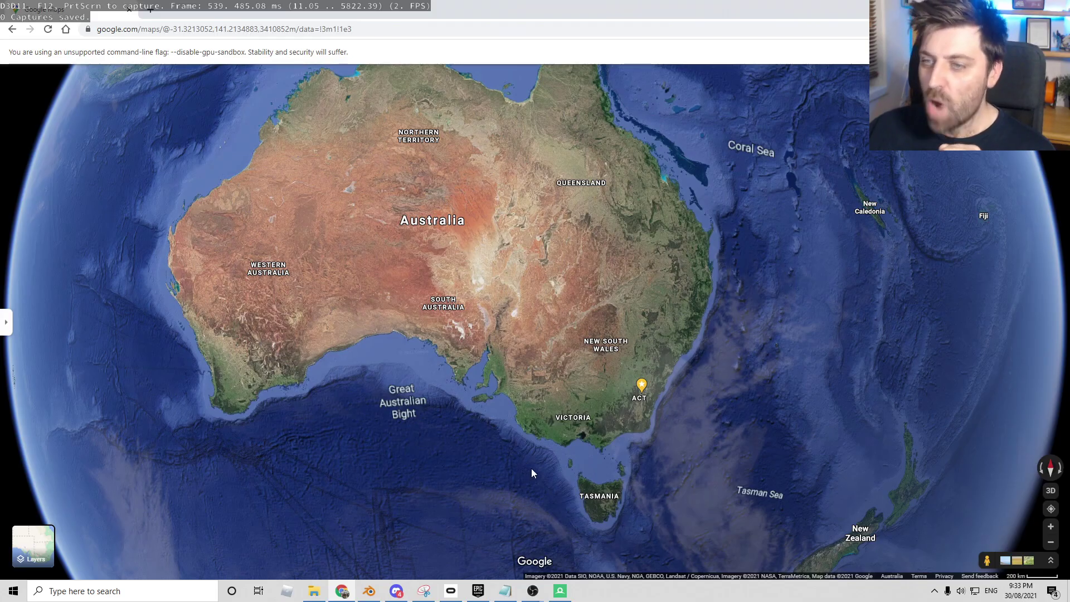
scroll(519, 387, up, 5)
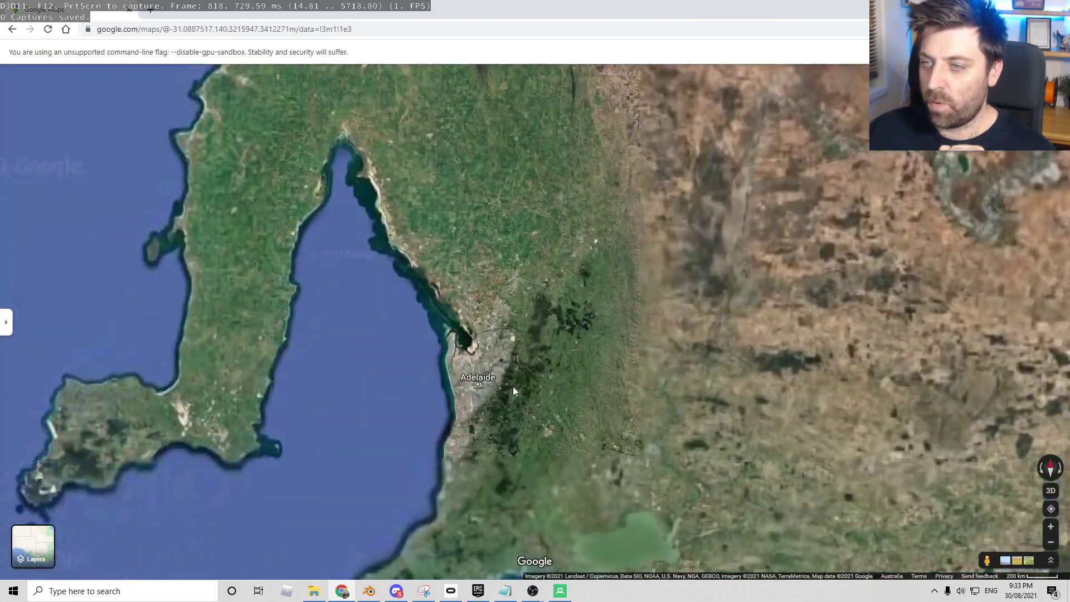
scroll(513, 387, up, 8)
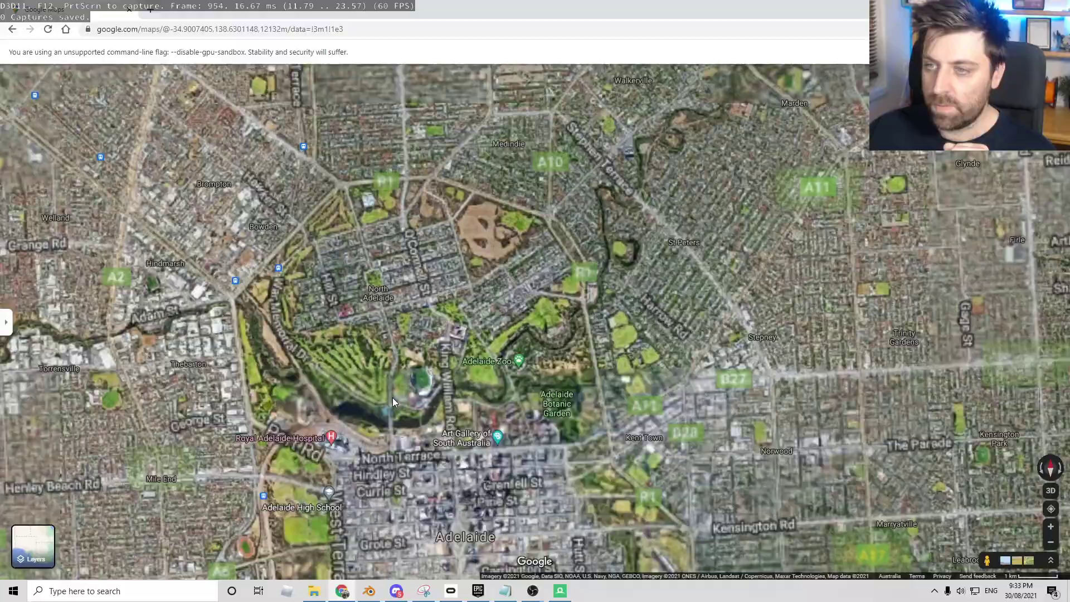
scroll(393, 397, up, 5)
- Pan and zoom the map to centre on Adelaide's central business district
drag(401, 100, 606, 462)
scroll(606, 462, up, 2)
drag(323, 234, 442, 82)
scroll(442, 81, down, 6)
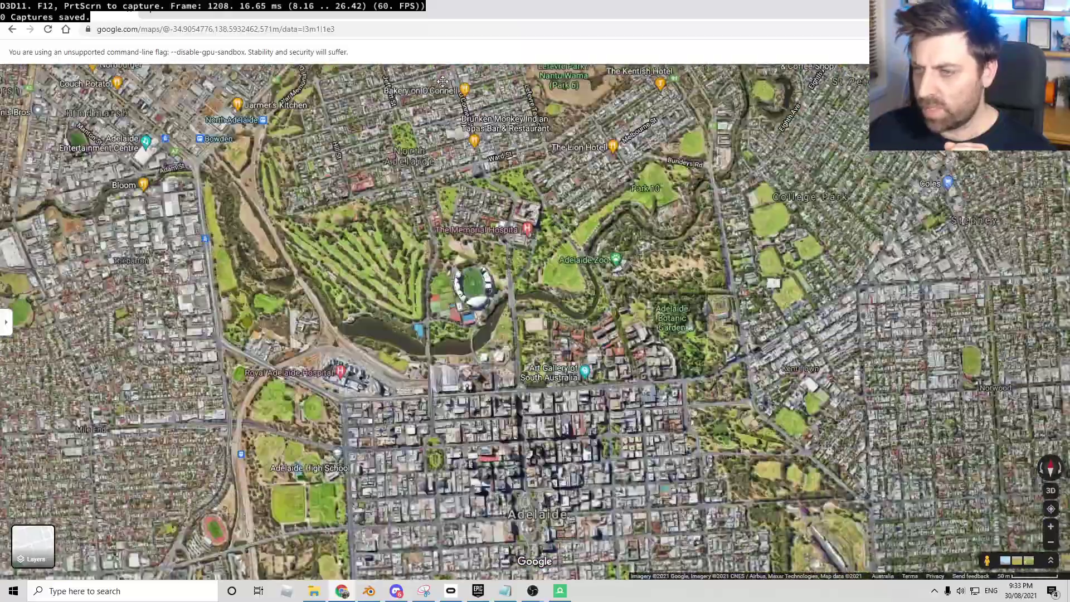
drag(479, 440, 486, 332)
scroll(486, 332, up, 4)
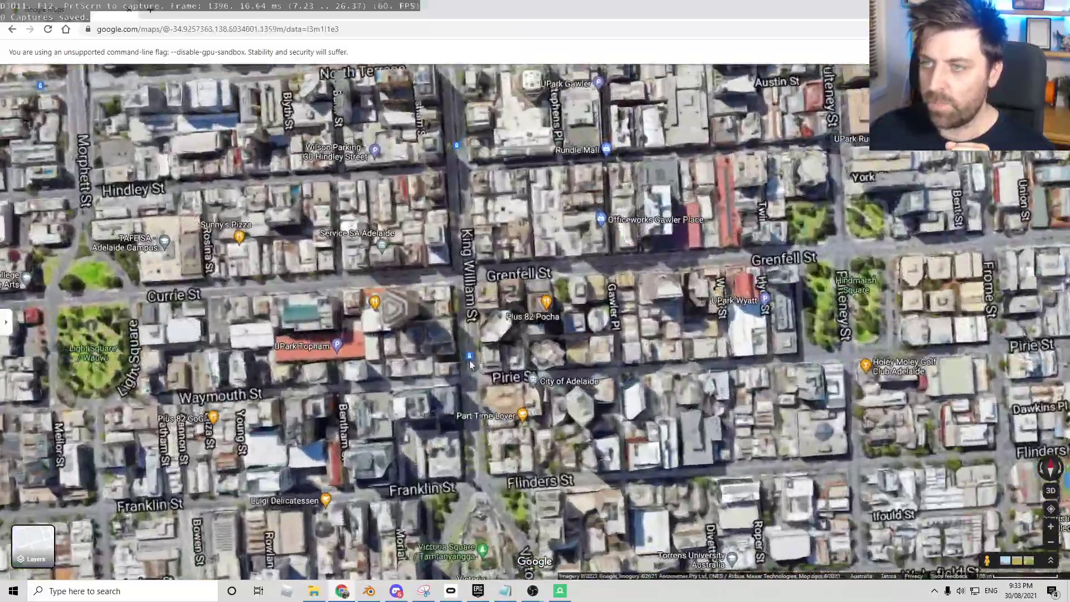
scroll(494, 358, up, 2)
- Tilt the map into 3D buildings and switch back to RenderDoc
ctrl+drag(494, 358, 653, 158)
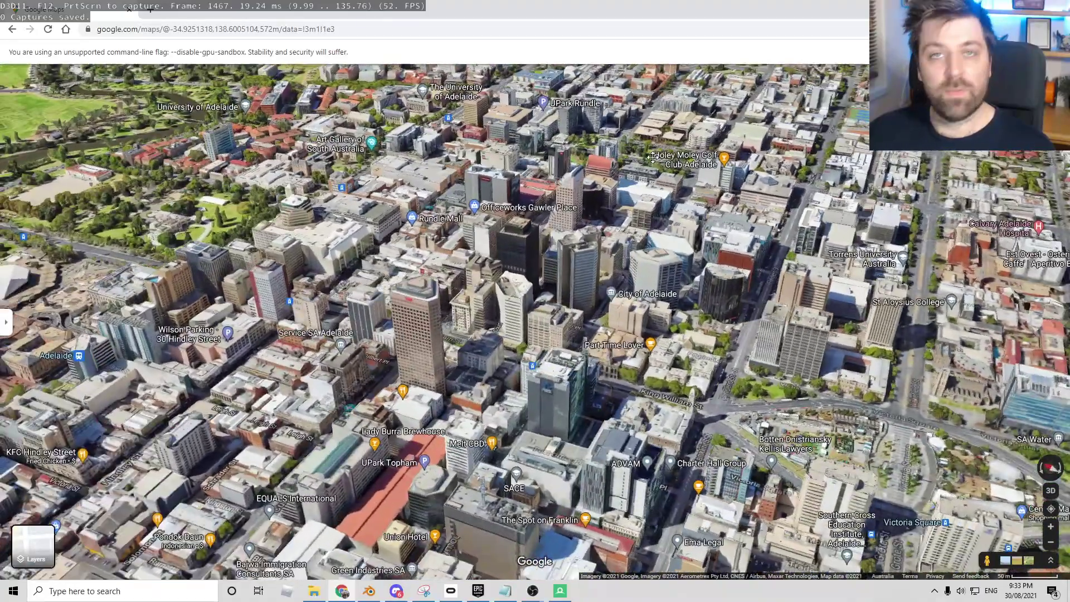
scroll(653, 158, up, 2)
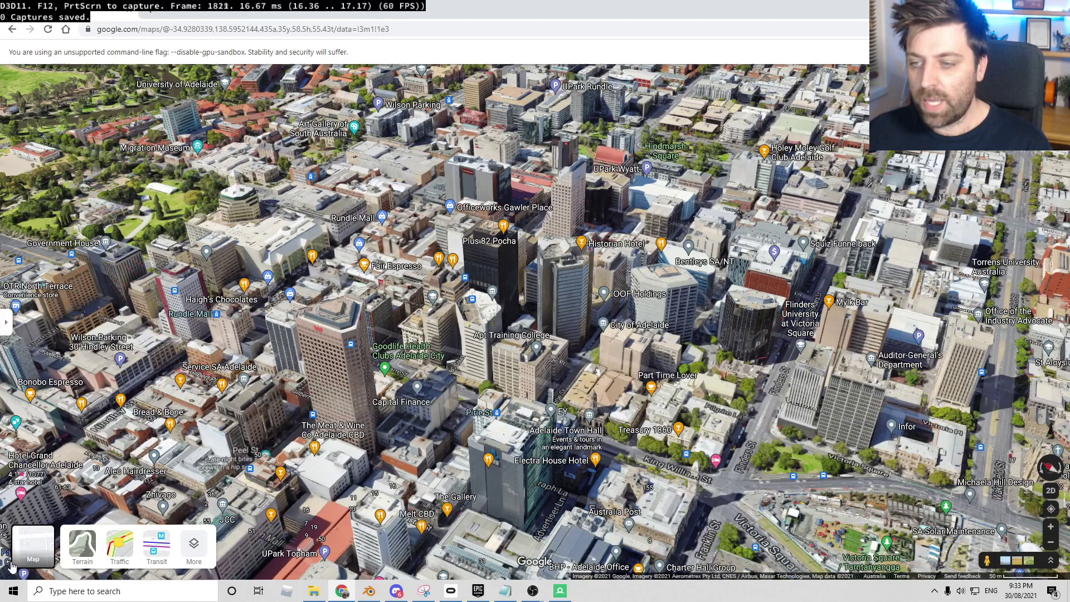
key(alt+Tab)
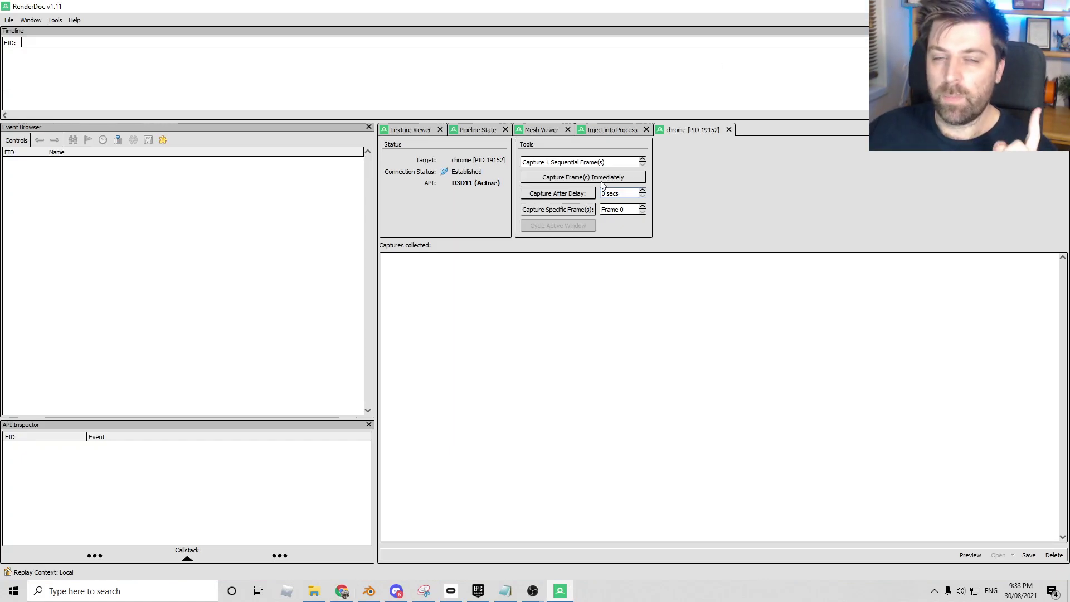
- Capture a frame of the Chrome map (frame #1852) and choose Save on its thumbnail
click(602, 180)
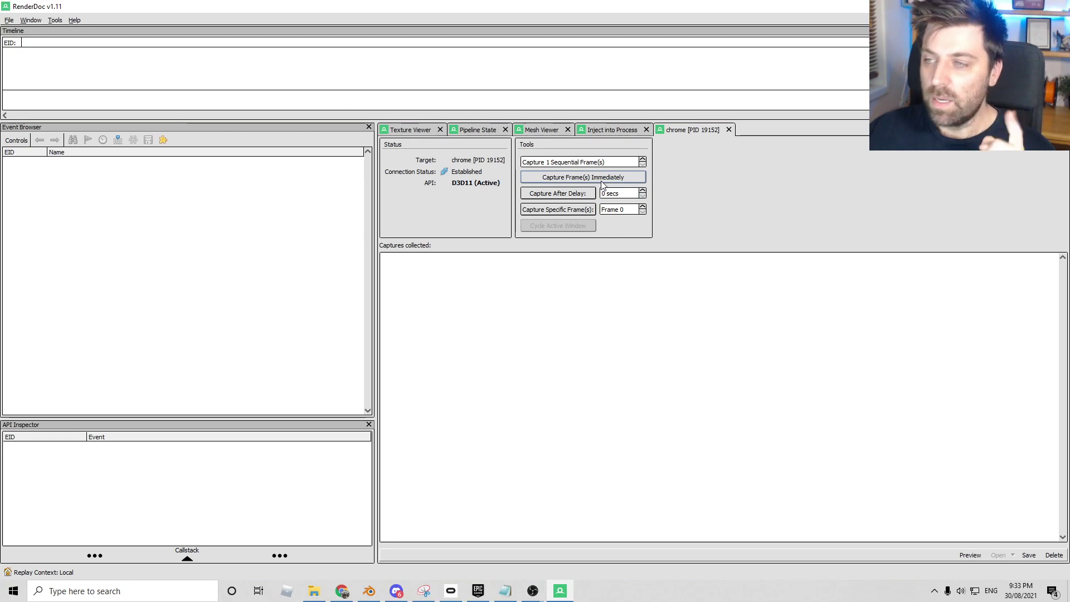
click(350, 592)
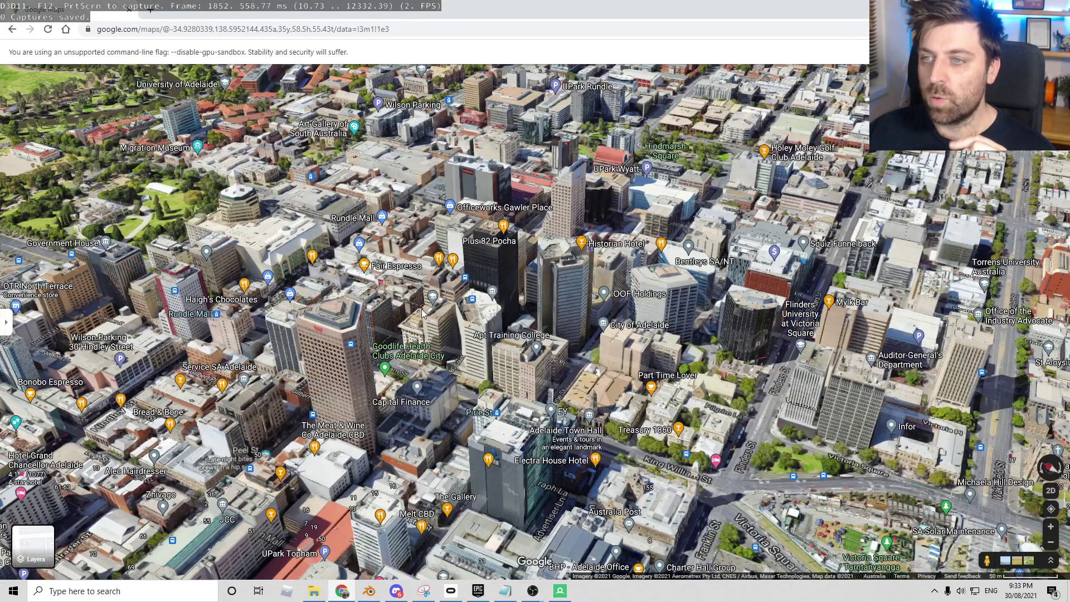
click(560, 590)
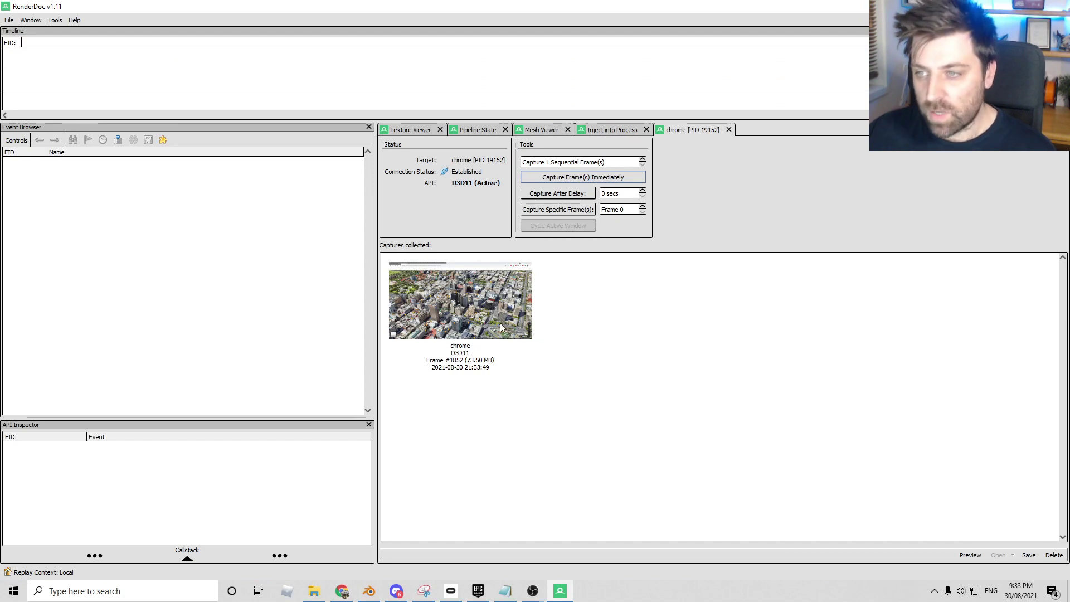
right_click(474, 328)
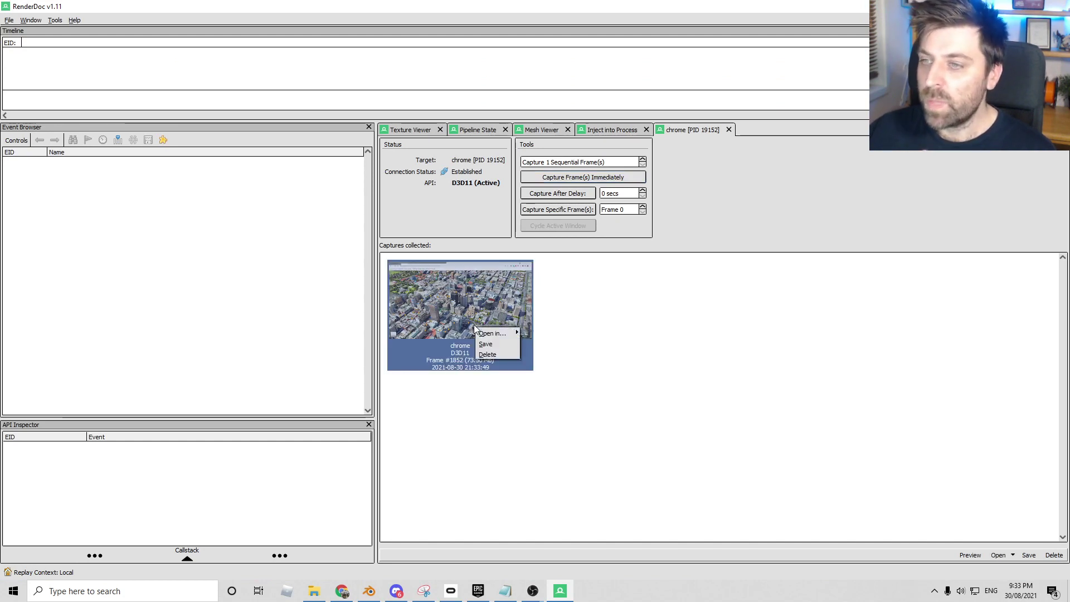
click(485, 343)
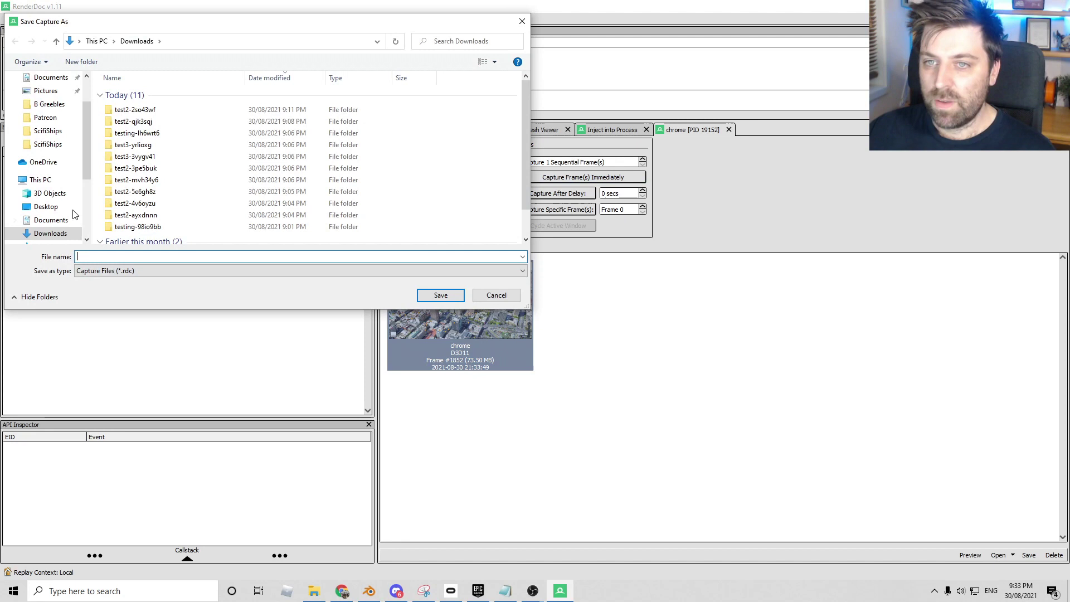
- Name the capture file 'somet' and save it to Downloads
scroll(60, 135, up, 2)
click(141, 256)
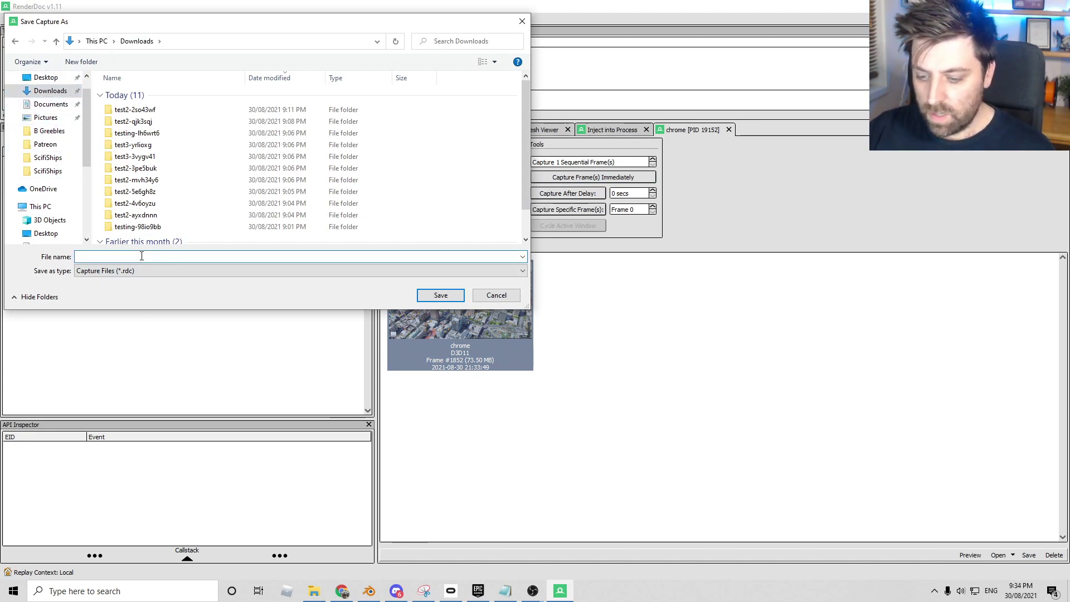
text(somethingseomthin)
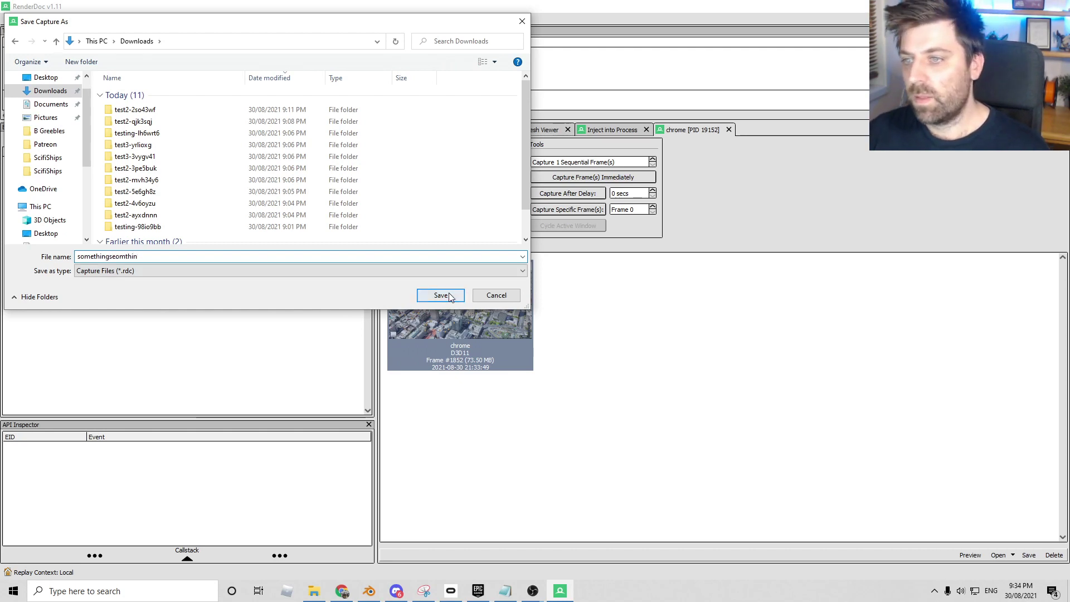
click(449, 296)
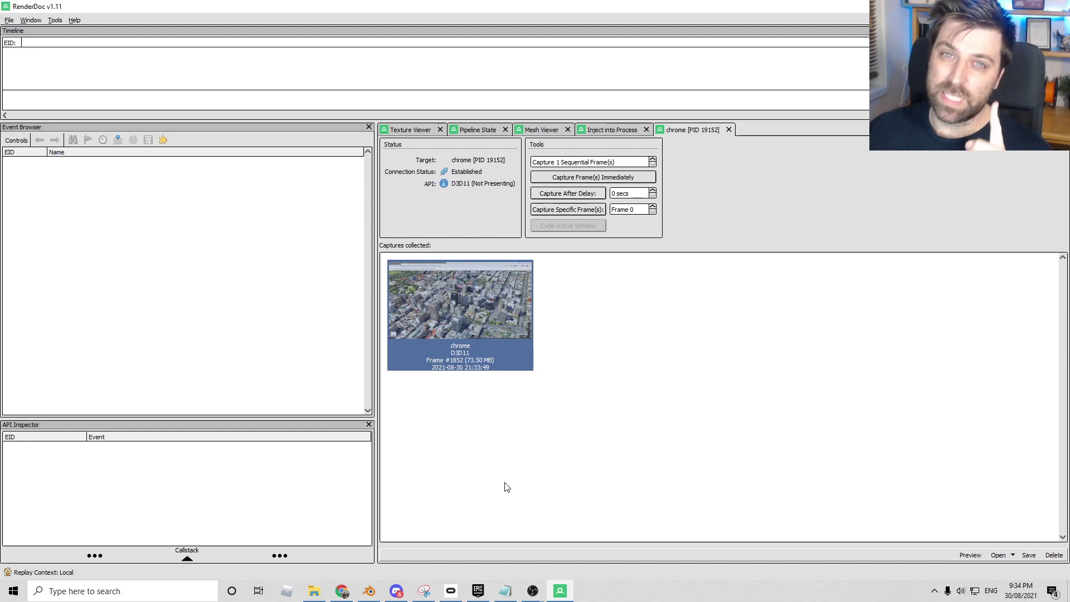
- Go to the MapsModelsImporter add-on's releases page on GitHub
key(alt+Tab)
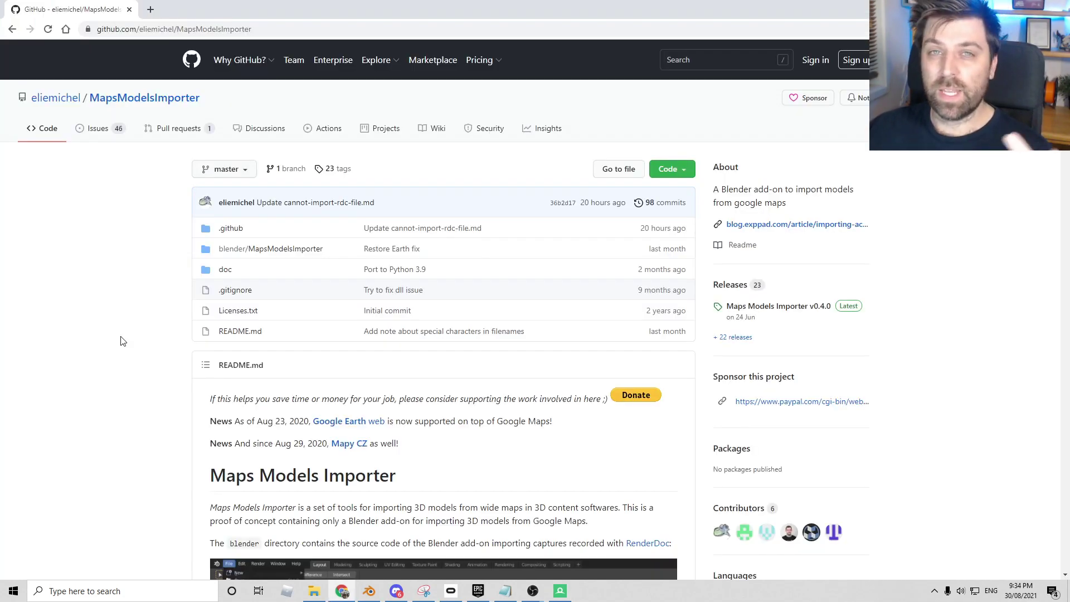
scroll(123, 341, down, 10)
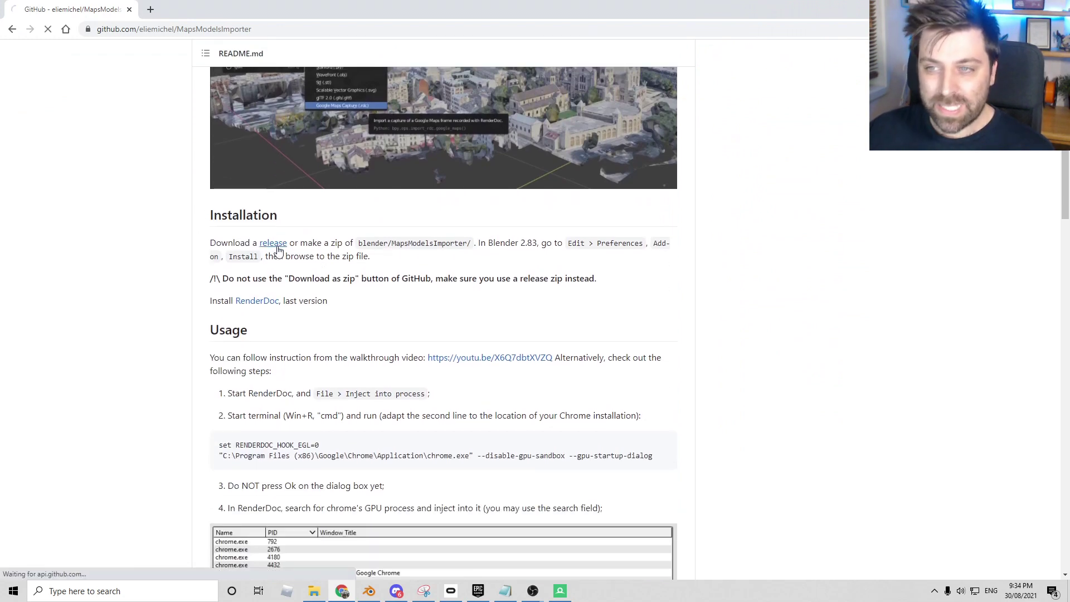
click(273, 244)
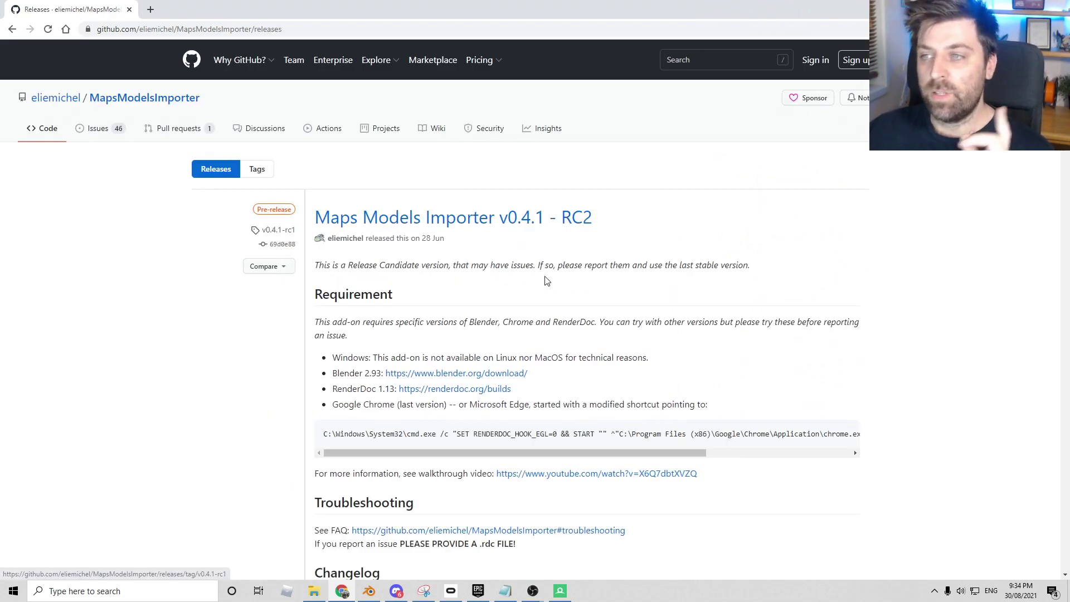
scroll(528, 237, down, 8)
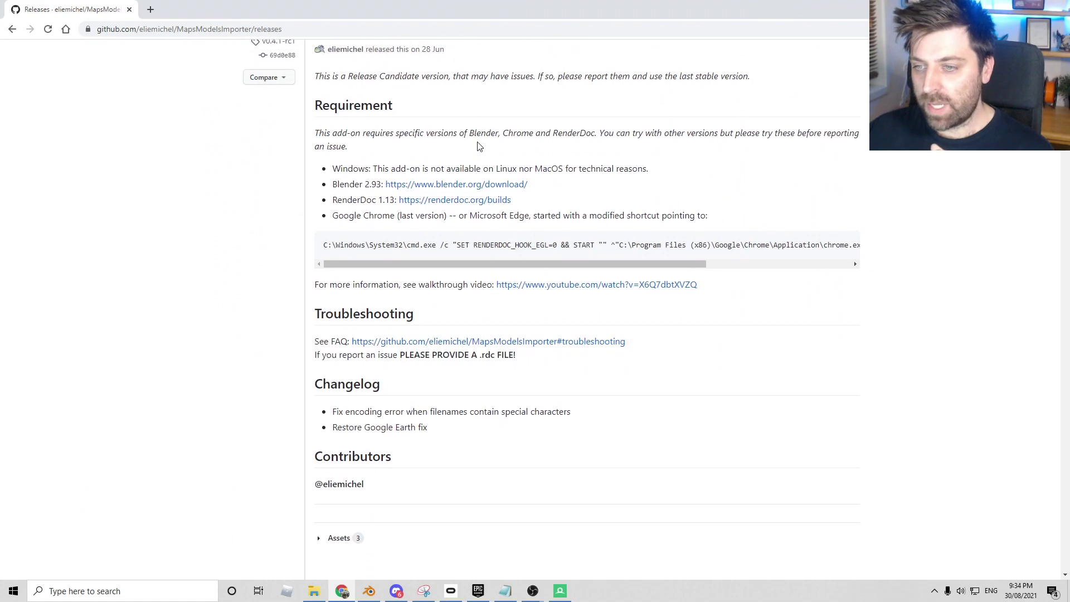
scroll(467, 270, up, 8)
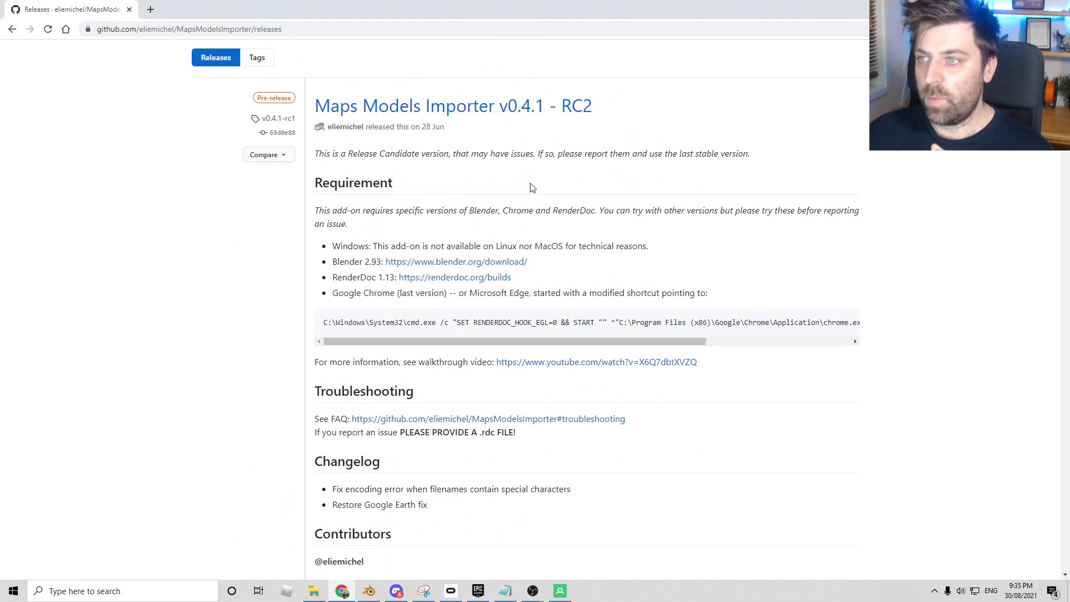
- Download MapsModelsImporter-v0.4.1-rc2.zip from the v0.4.1 RC2 release's assets
click(527, 197)
scroll(461, 248, down, 4)
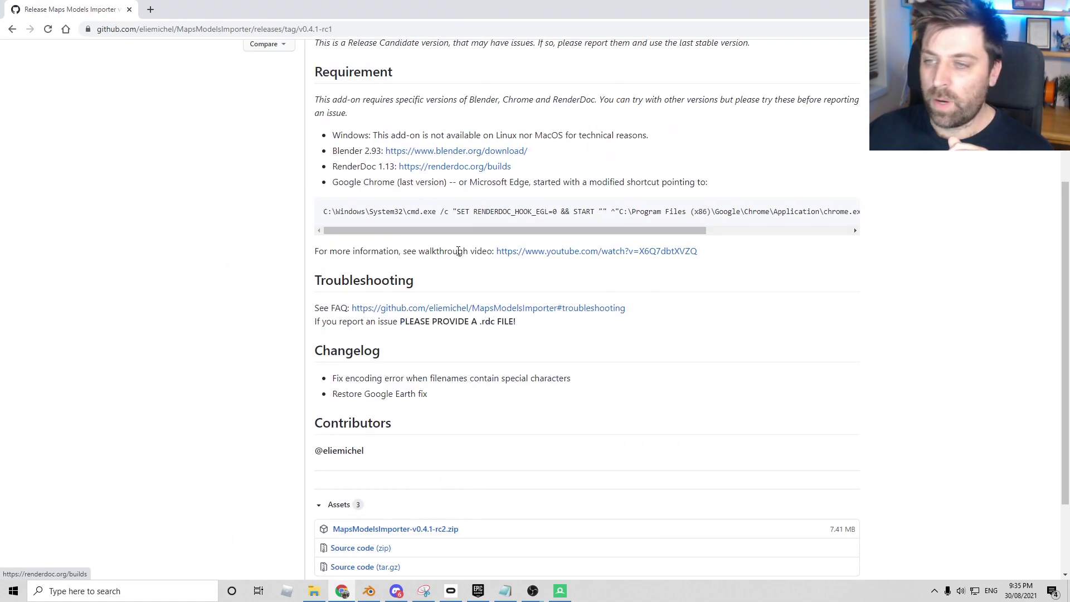
scroll(412, 205, down, 2)
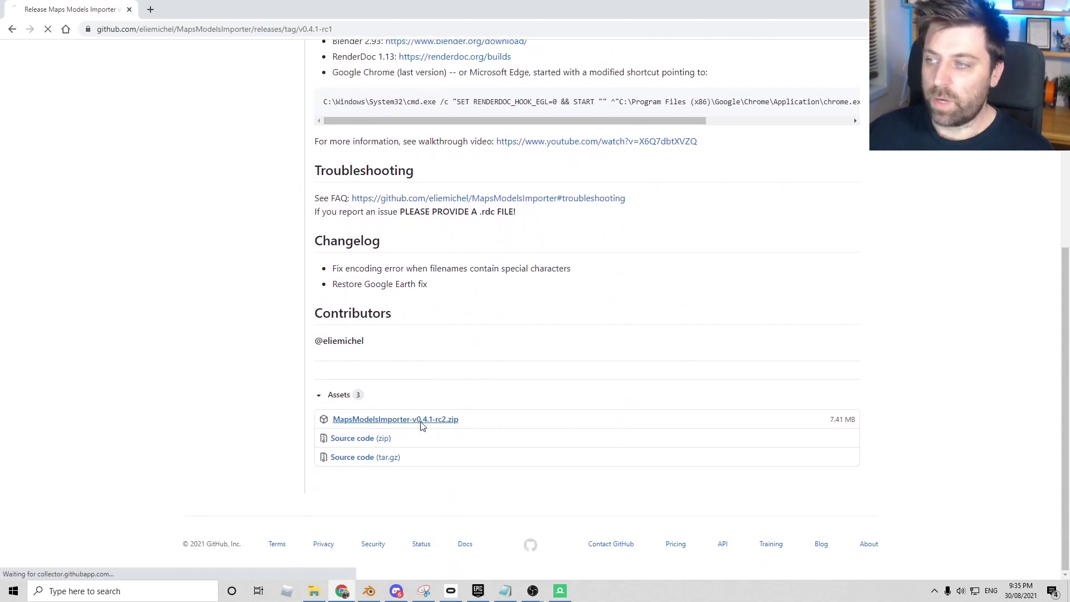
click(422, 425)
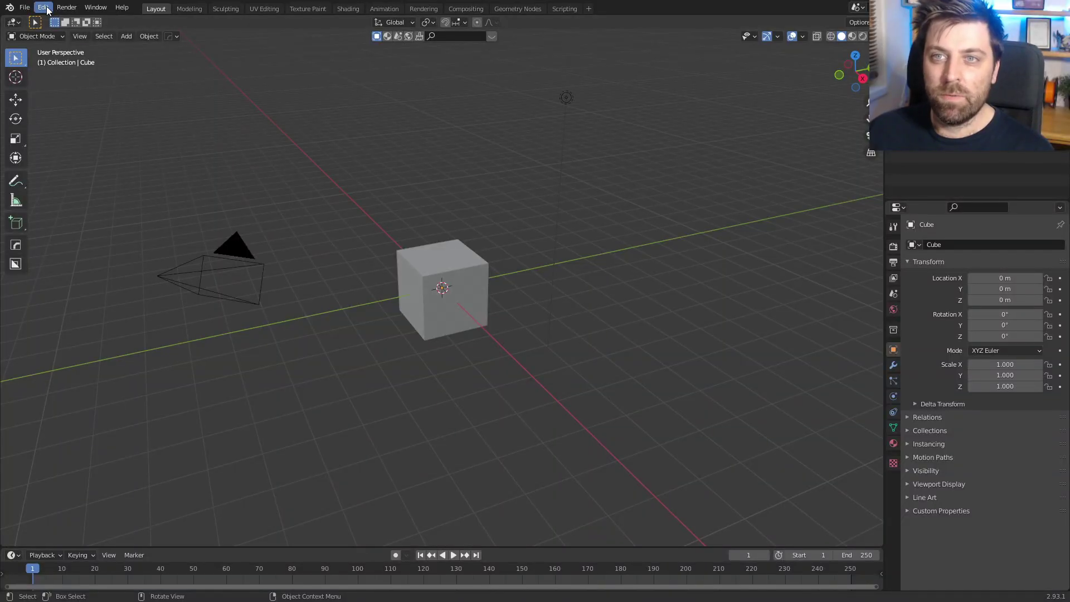
- Install the add-on from MapsModelsImporter-v0.4.1-rc2 (1).zip in Downloads via Preferences
click(44, 7)
click(84, 167)
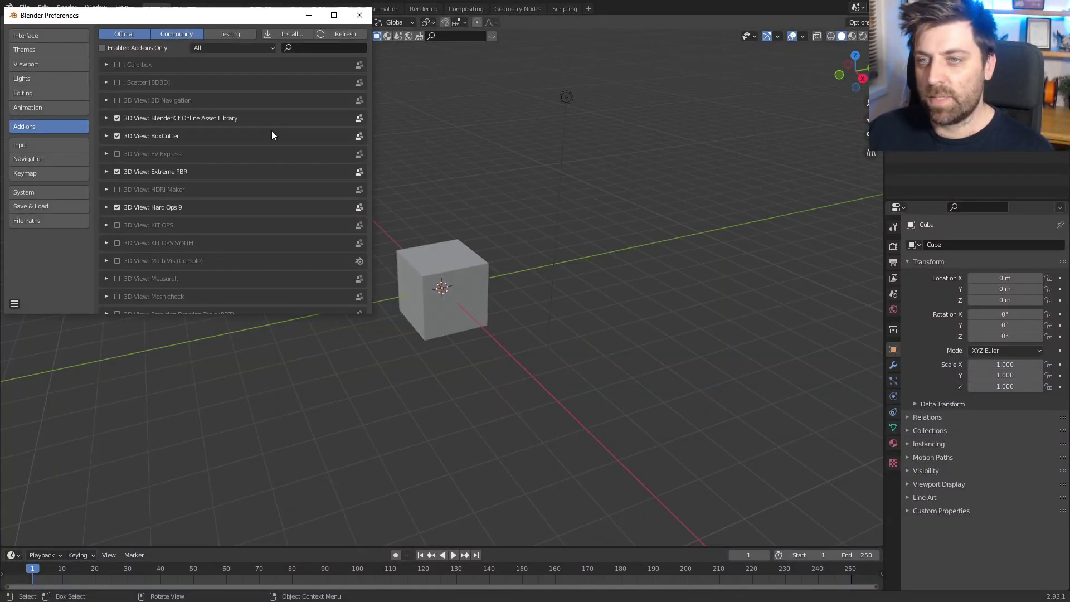
click(295, 36)
click(41, 288)
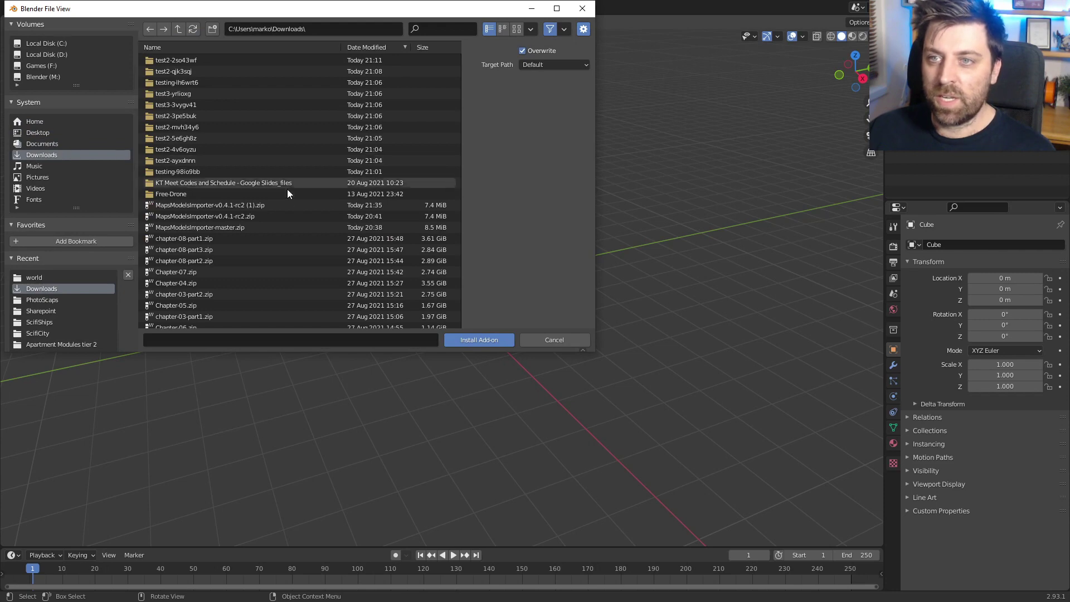
click(379, 206)
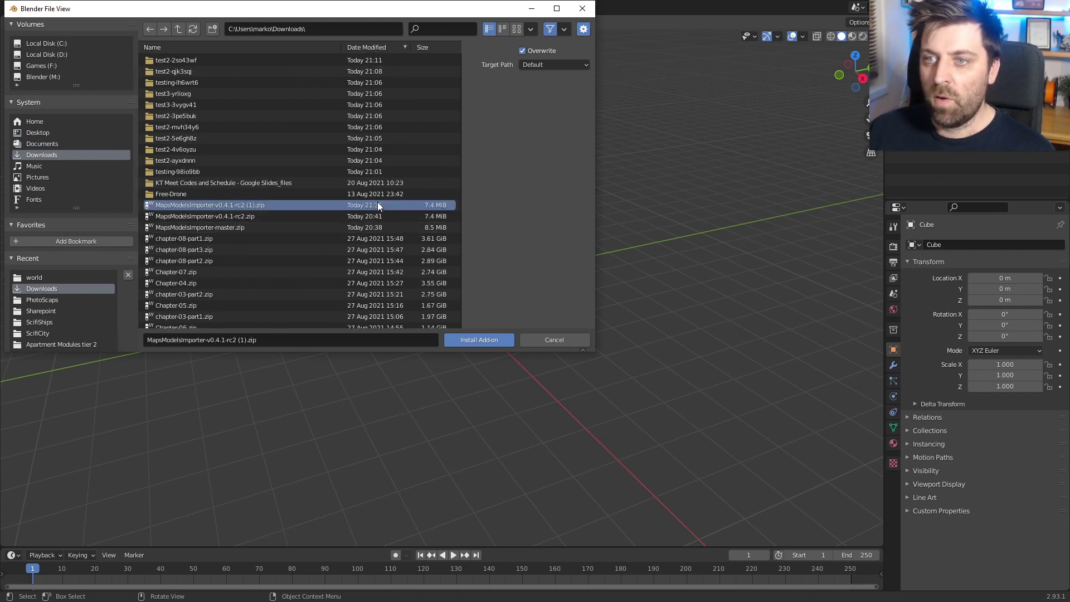
double_click(379, 206)
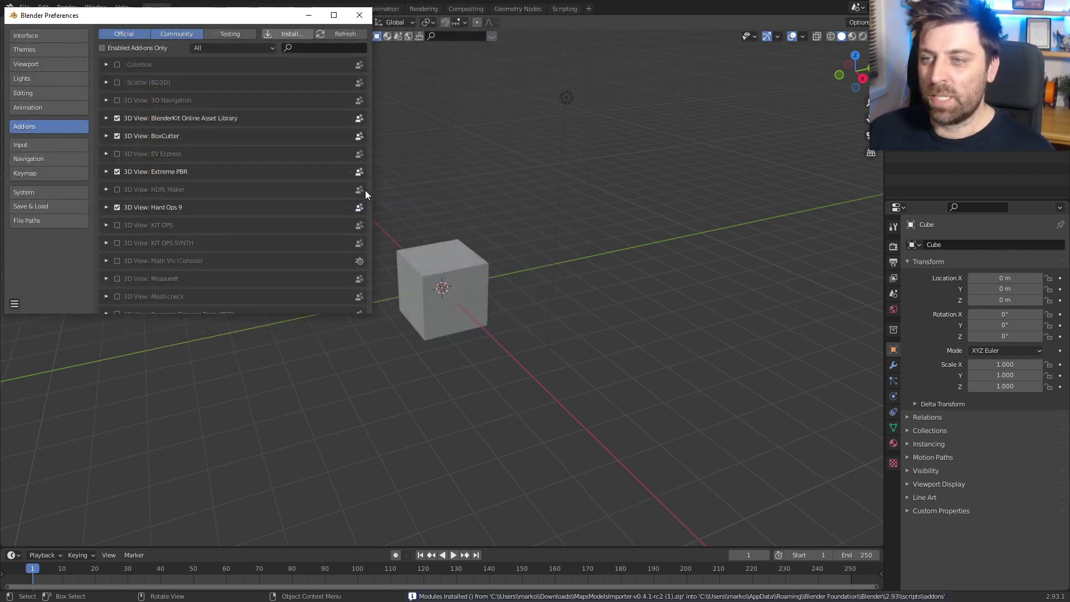
- Filter the add-on list by 'map' to confirm Maps Models Importer is enabled, then close Preferences
click(318, 48)
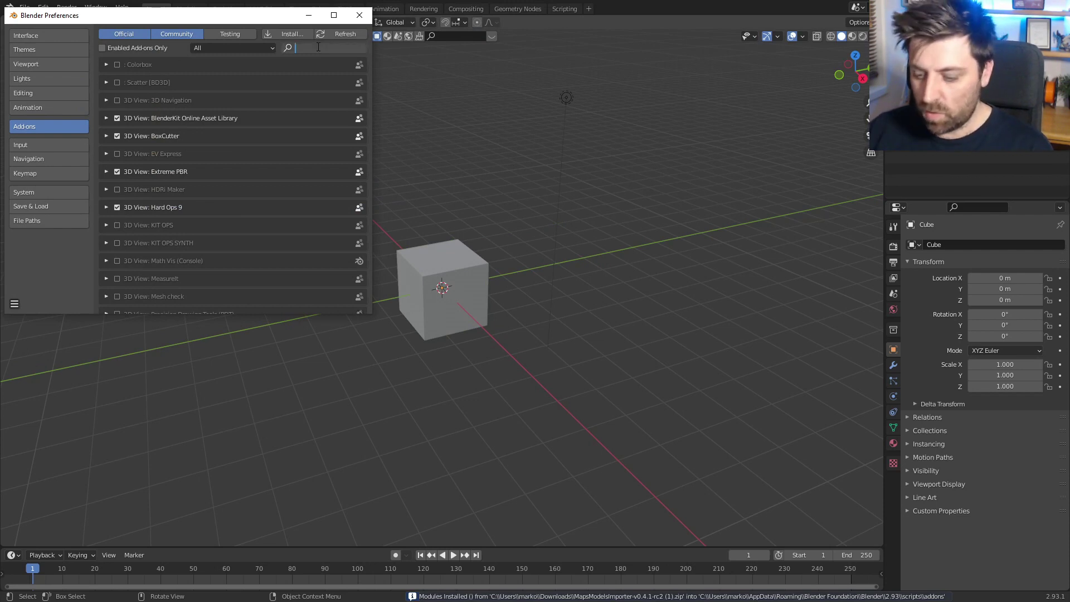
text(map)
key(Return)
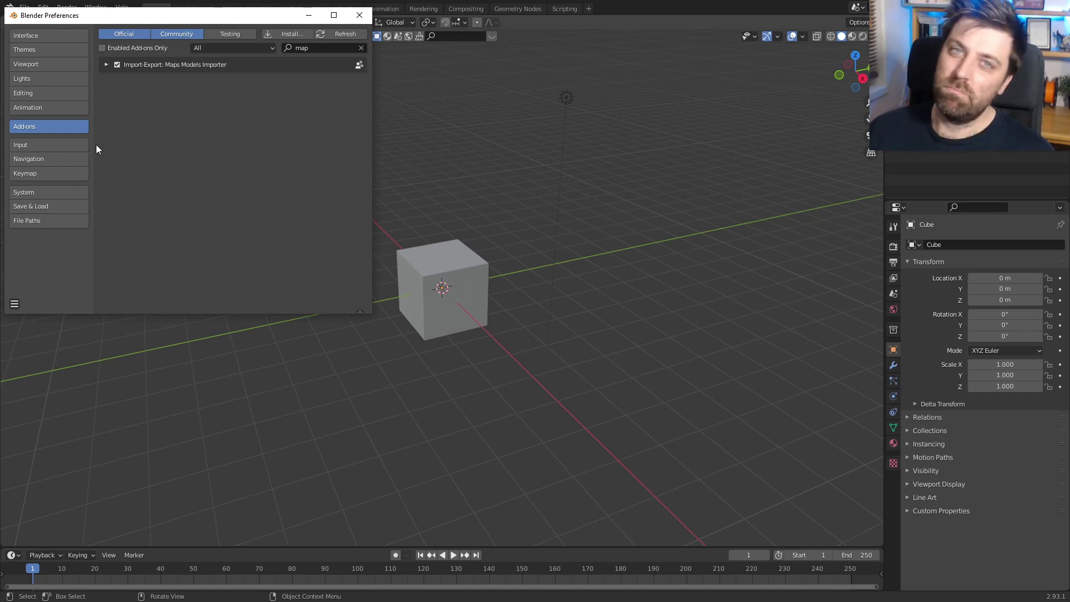
click(360, 17)
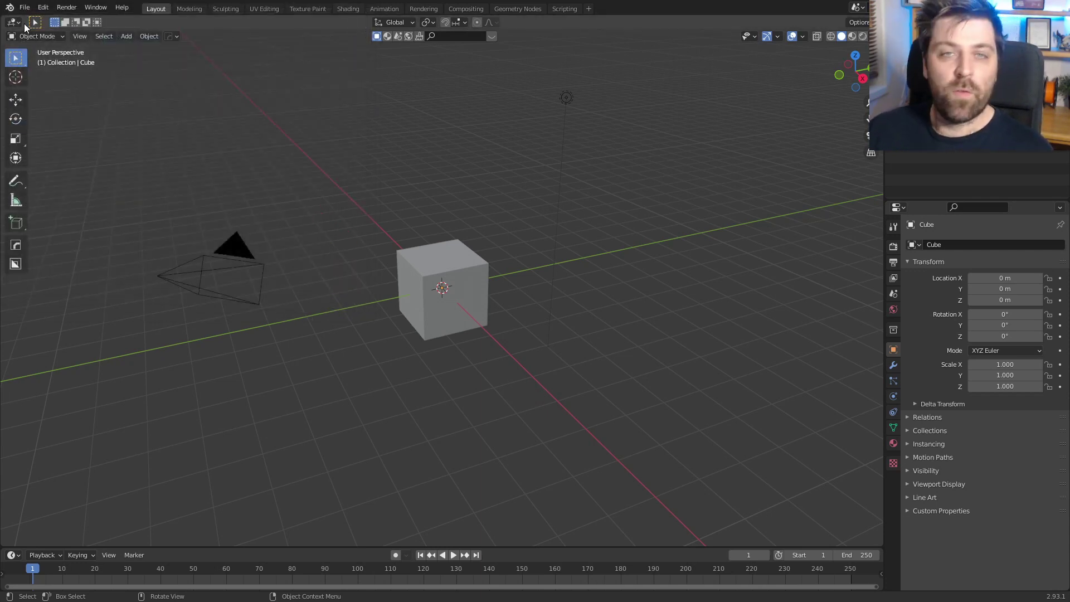
- Delete the default cube, camera and light, then import somethingseomthin.rdc from Downloads as a Google Maps capture
key(a)
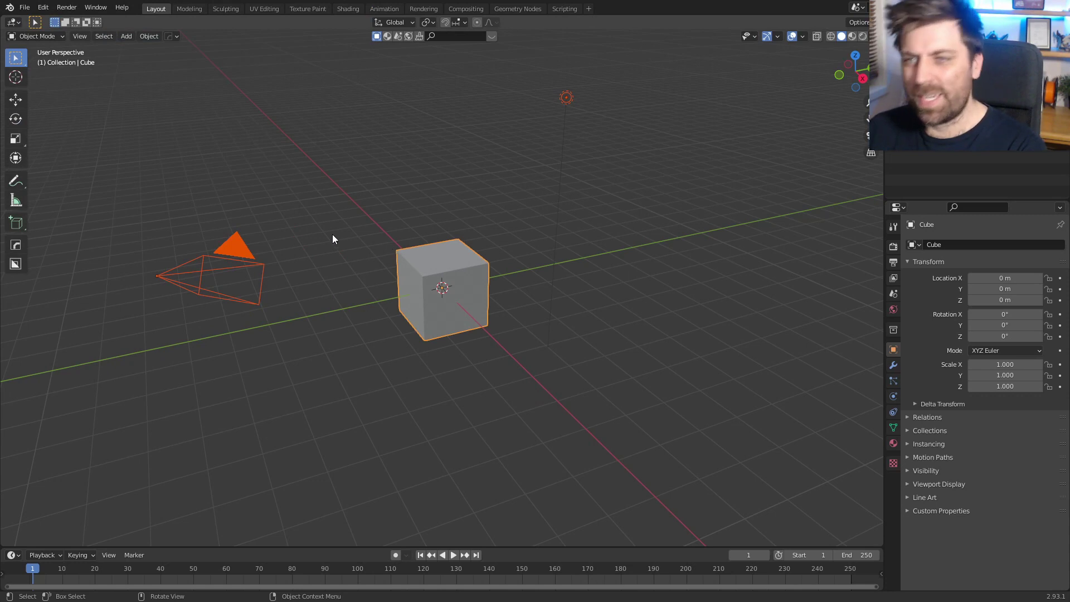
key(Delete)
click(24, 7)
mouse_move(62, 156)
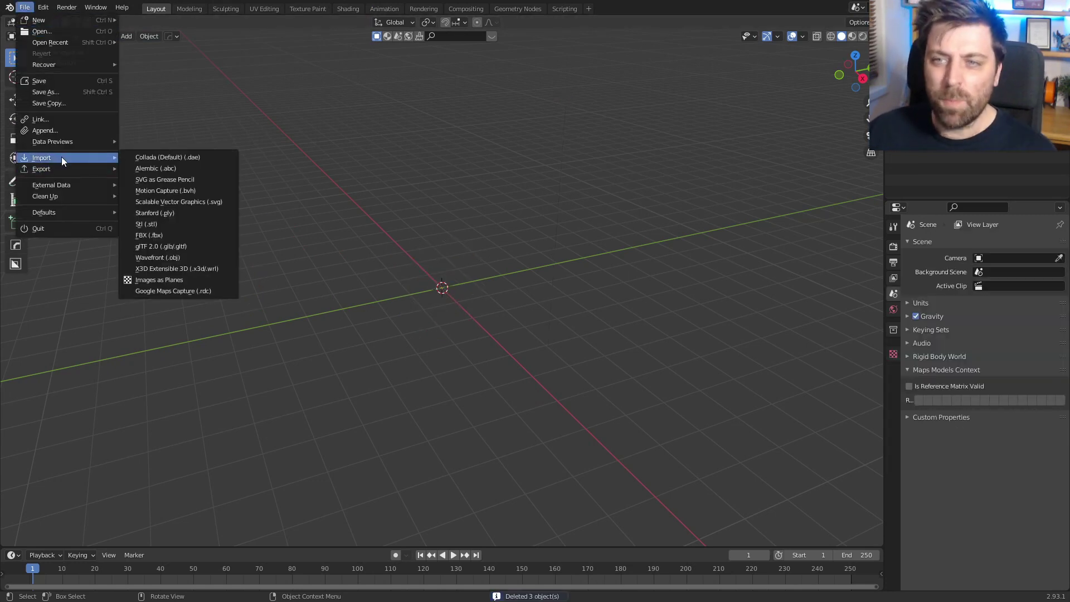
click(199, 292)
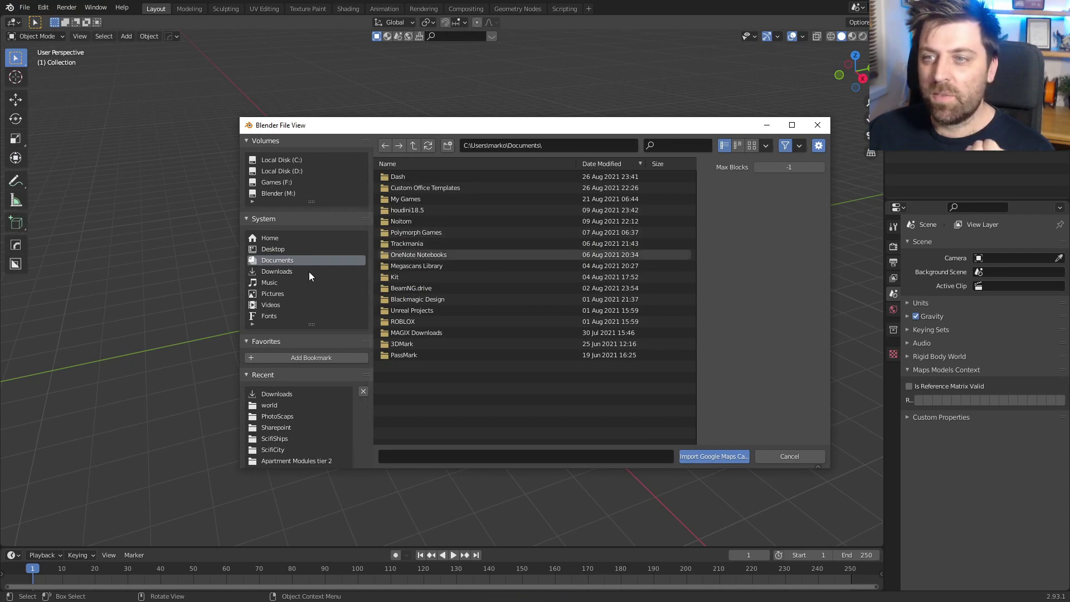
click(309, 272)
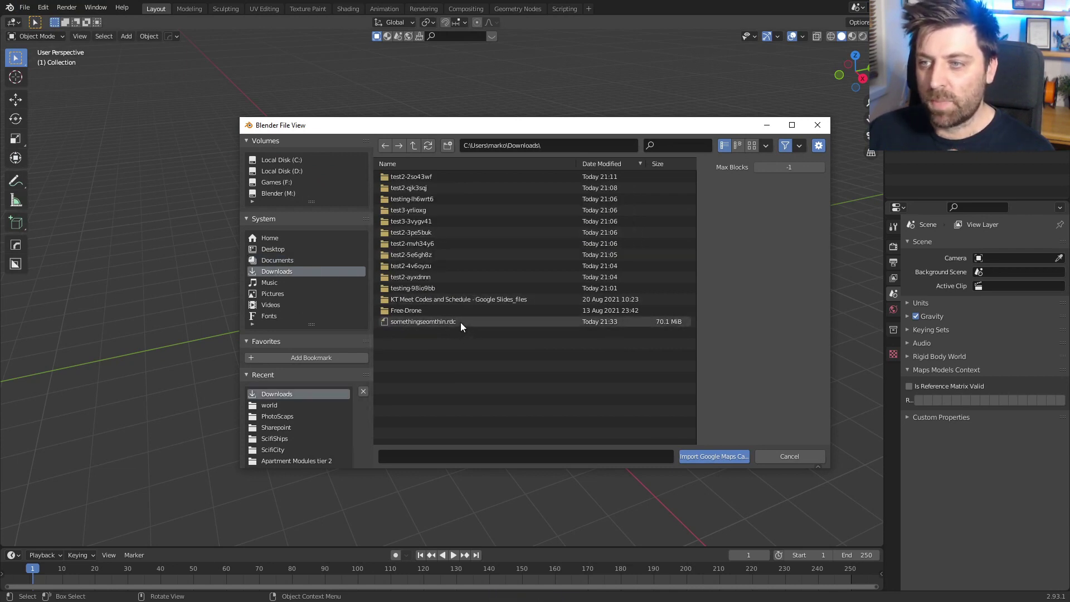
double_click(460, 322)
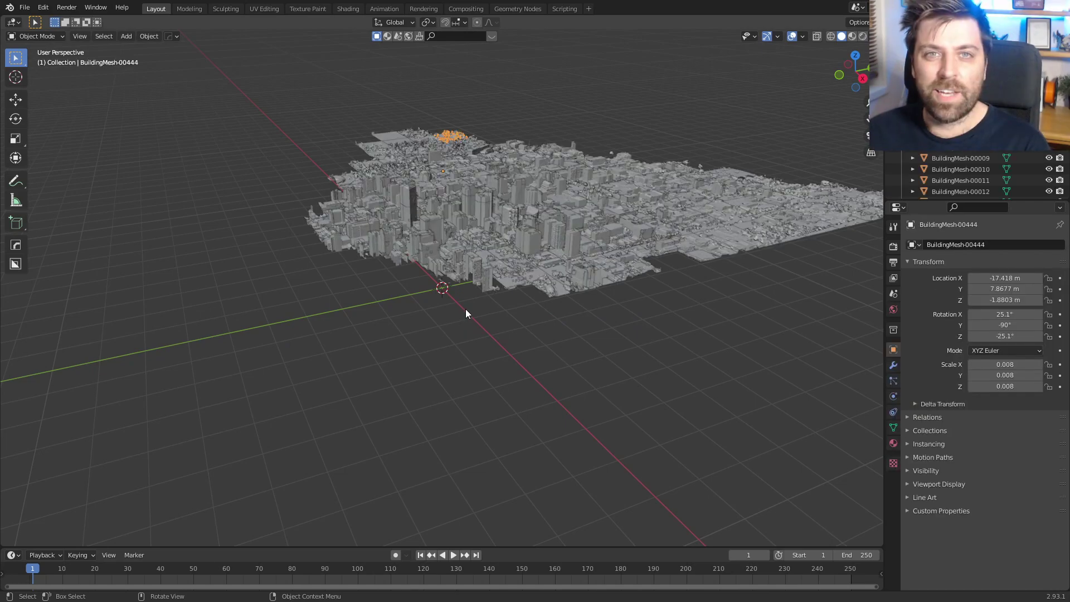
- Switch the viewport to Material Preview shading and orbit in close over the textured Adelaide city
scroll(564, 237, up, 5)
middle_drag(464, 260, 497, 207)
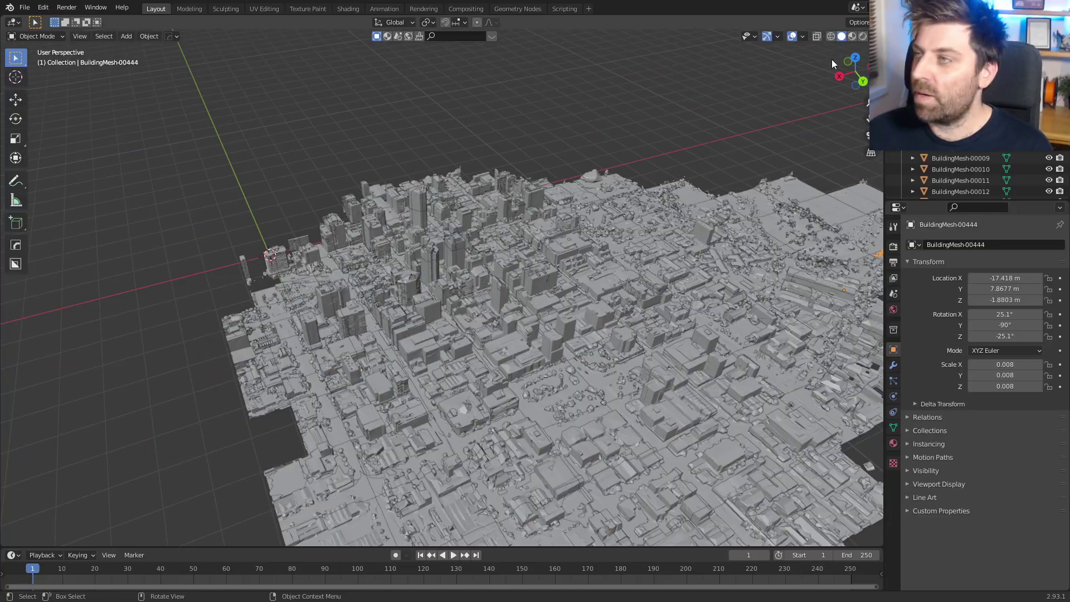
key(z)
click(479, 323)
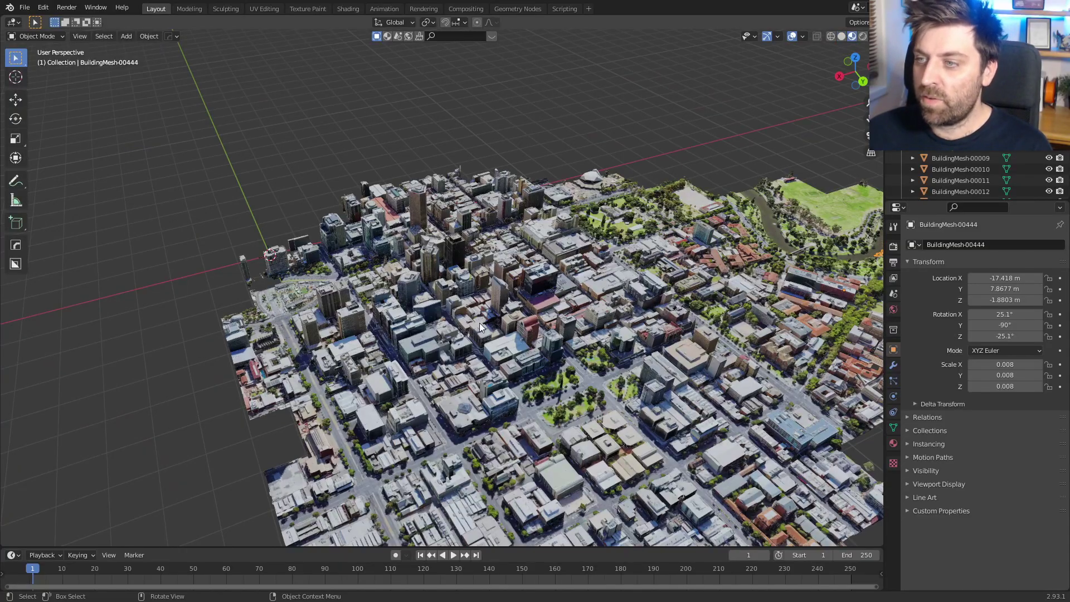
mouse_move(479, 323)
middle_down()
mouse_move(601, 315)
mouse_move(670, 295)
mouse_move(473, 307)
mouse_move(412, 236)
mouse_move(464, 227)
middle_up()
scroll(601, 315, up, 5)
scroll(474, 307, down, 5)
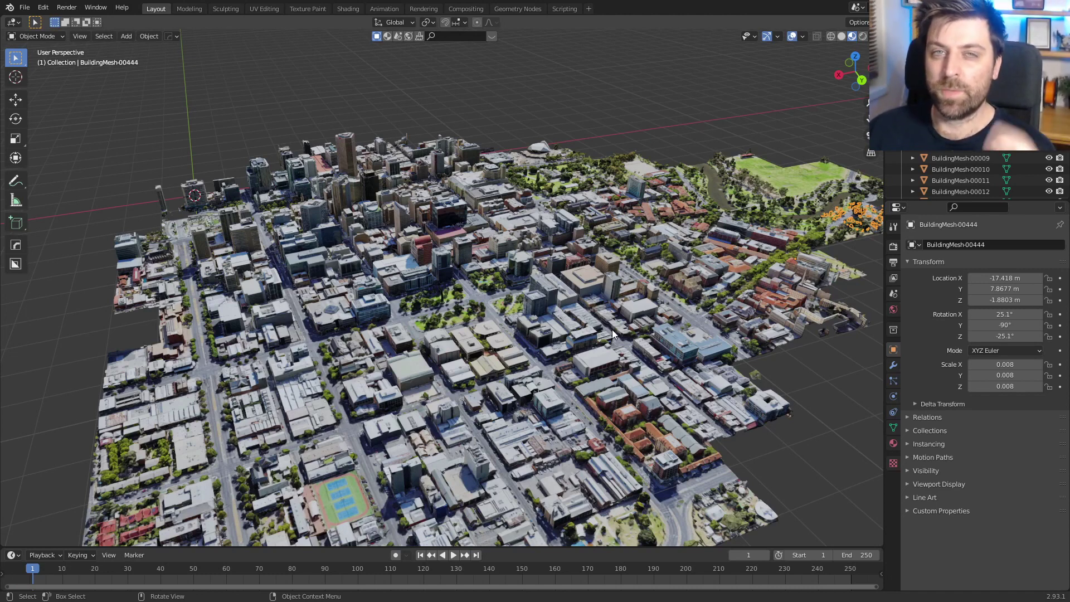
scroll(343, 404, up, 5)
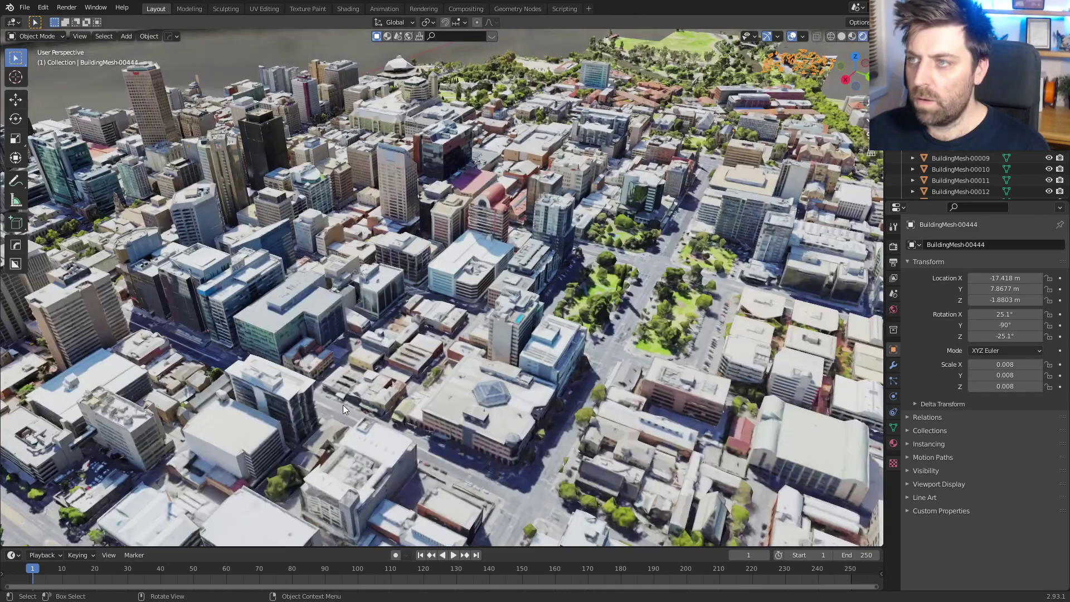
middle_drag(342, 404, 289, 373)
scroll(408, 407, up, 2)
scroll(478, 263, up, 3)
shift+middle_drag(289, 79, 231, 482)
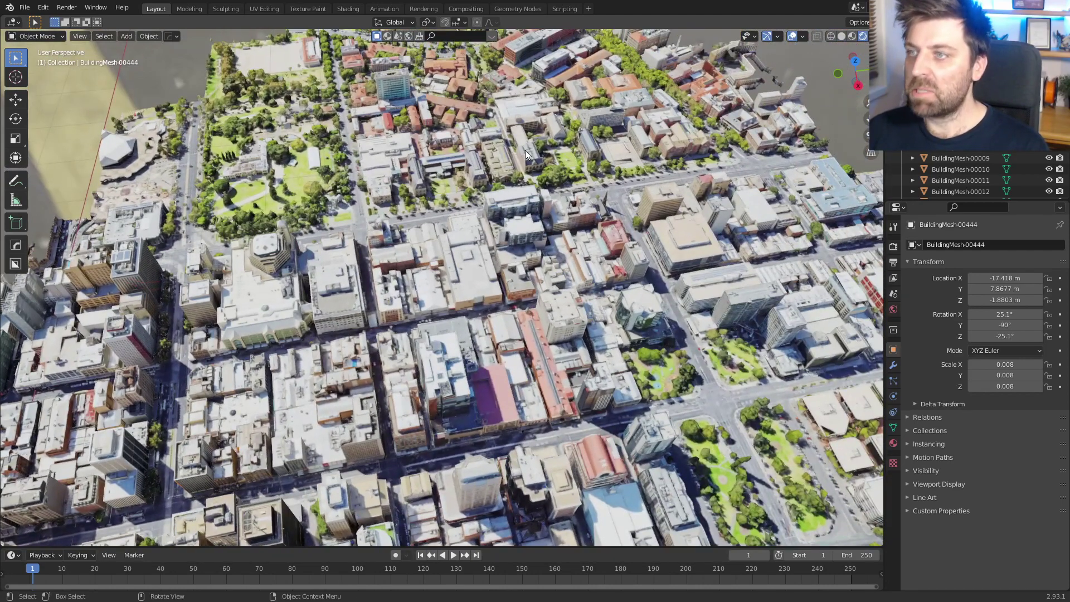
shift+middle_drag(490, 326, 534, 376)
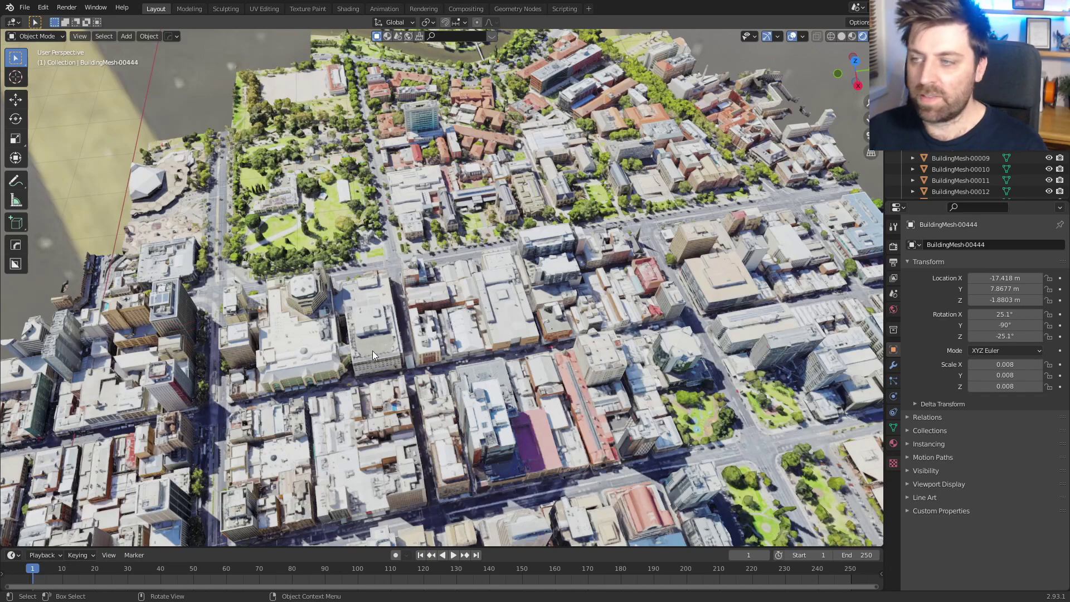
middle_drag(372, 350, 444, 351)
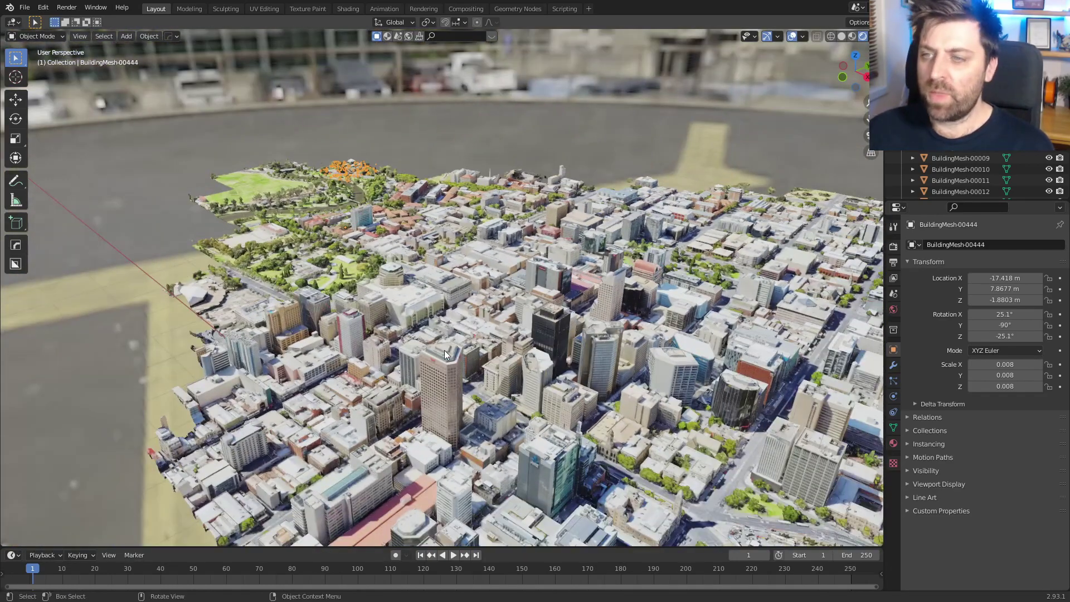
- Select BuildingMesh-00228, orbit to the city's edge, then select the plaza tile BuildingMesh-00233
click(246, 310)
middle_drag(248, 310, 487, 311)
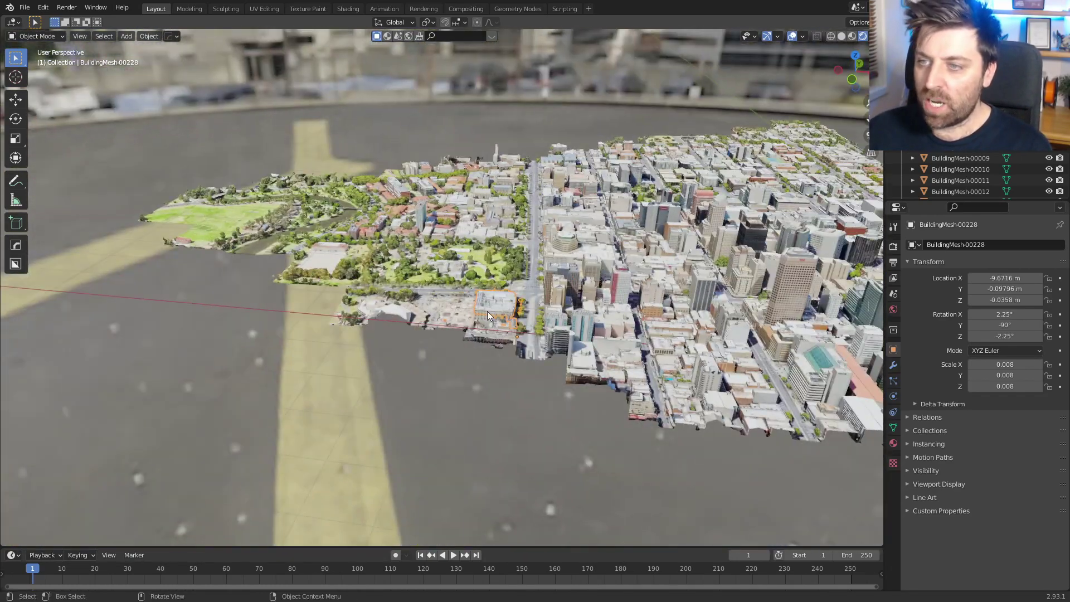
scroll(416, 360, up, 5)
click(417, 364)
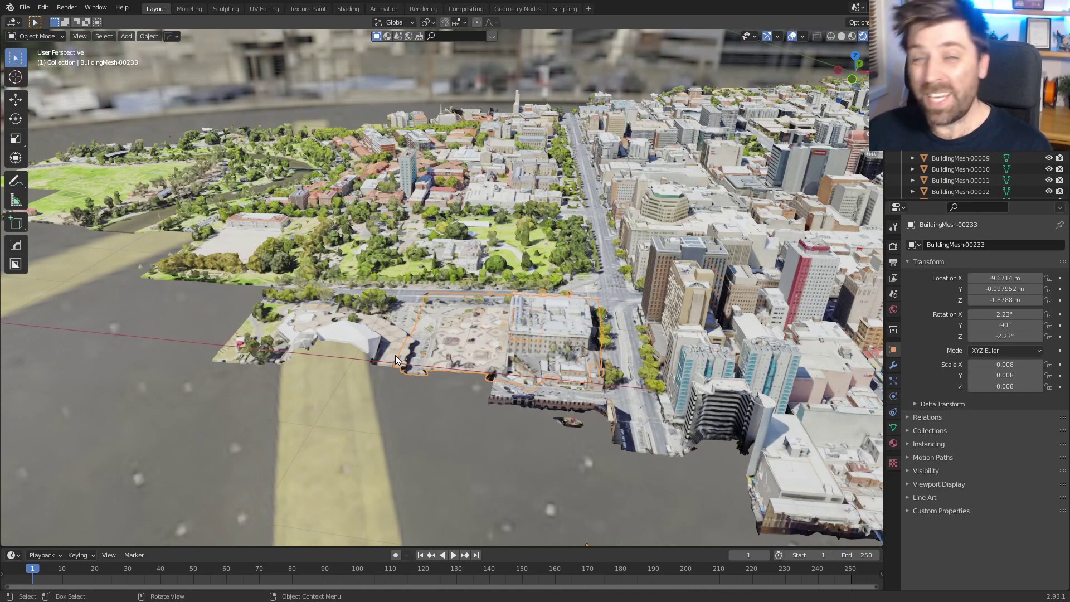